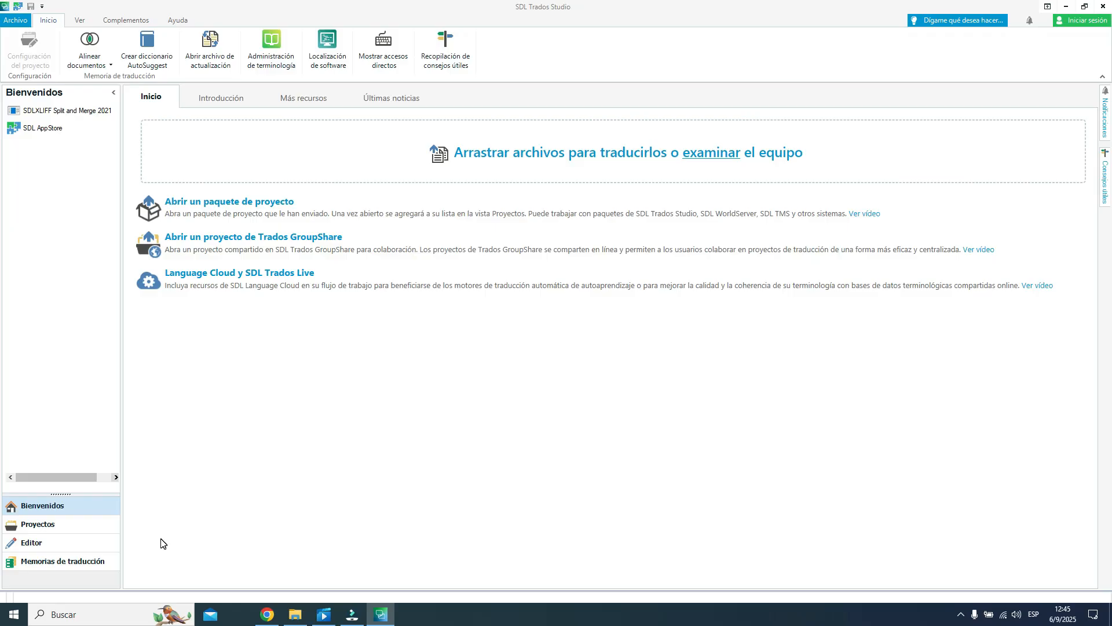
- Start a new file-based translation memory and name it PRUEBA DE TRADUCCION. SDL TRADOS
click(92, 565)
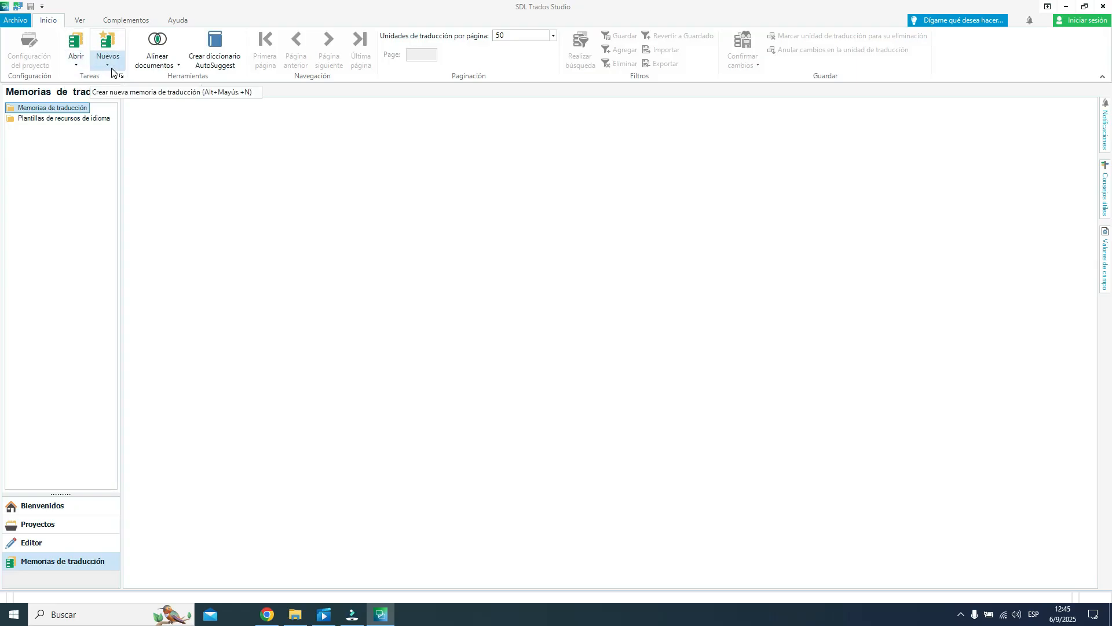
click(77, 69)
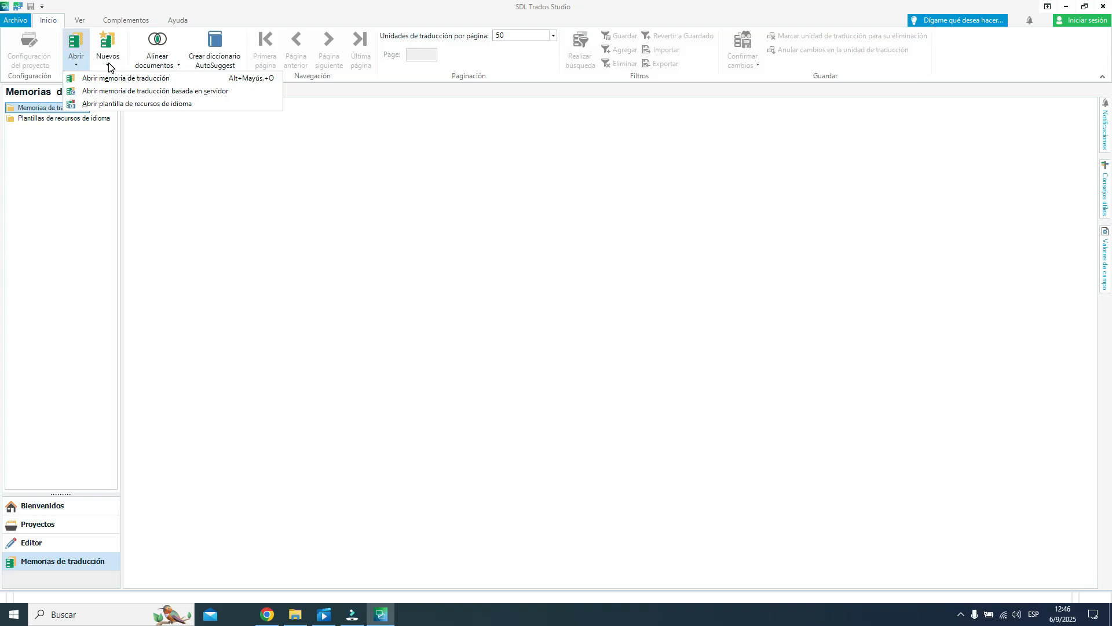
click(108, 66)
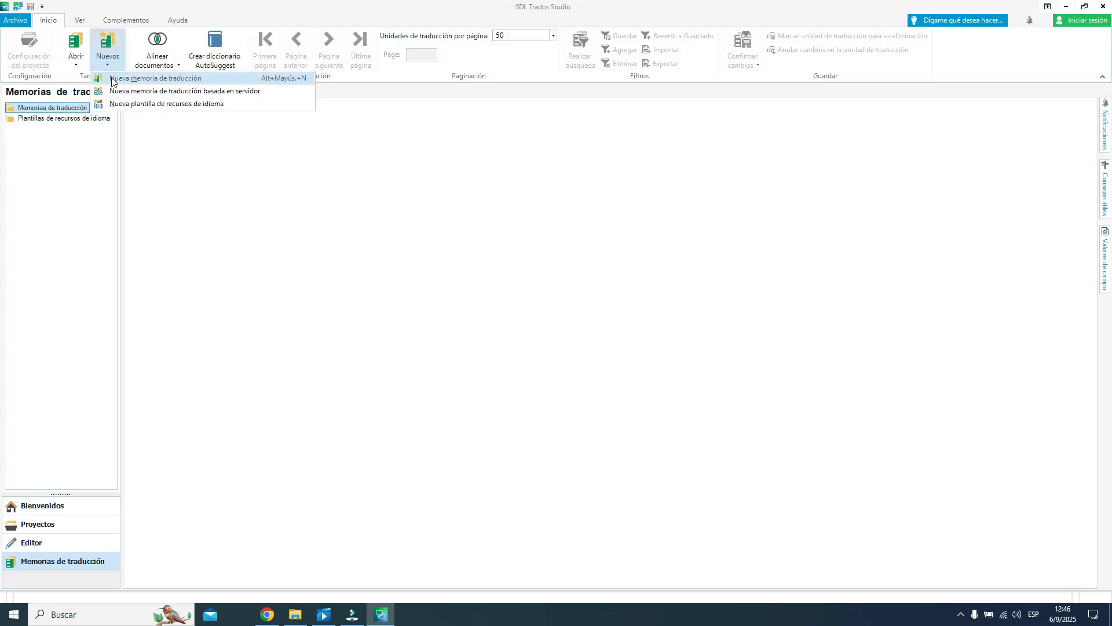
click(170, 79)
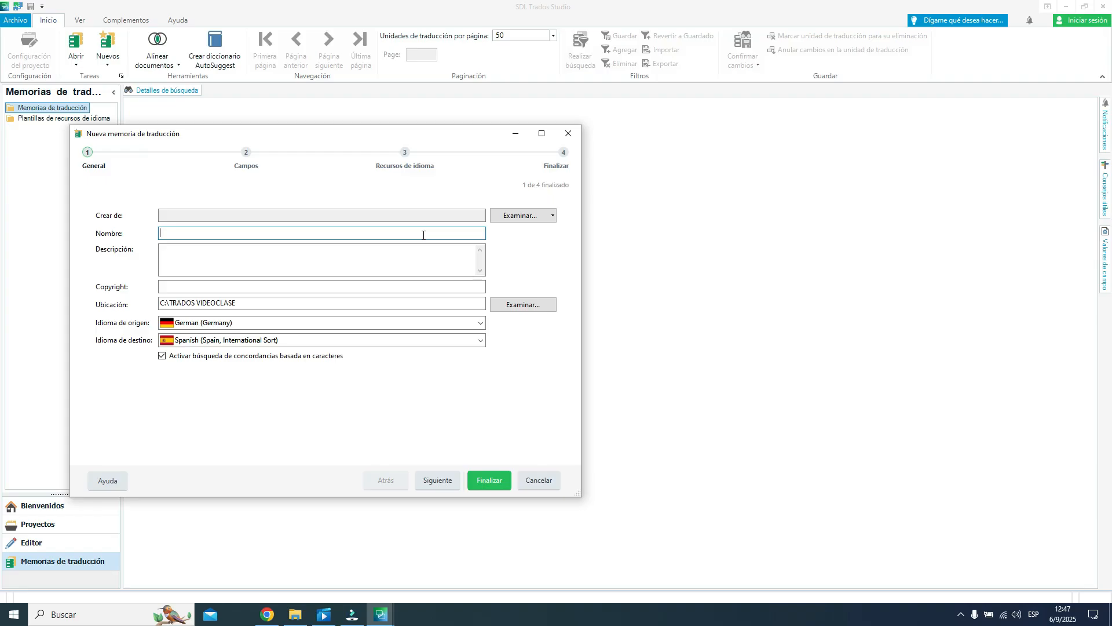
text(PRUEBA DE TRADUCCION. SDL TRADOS)
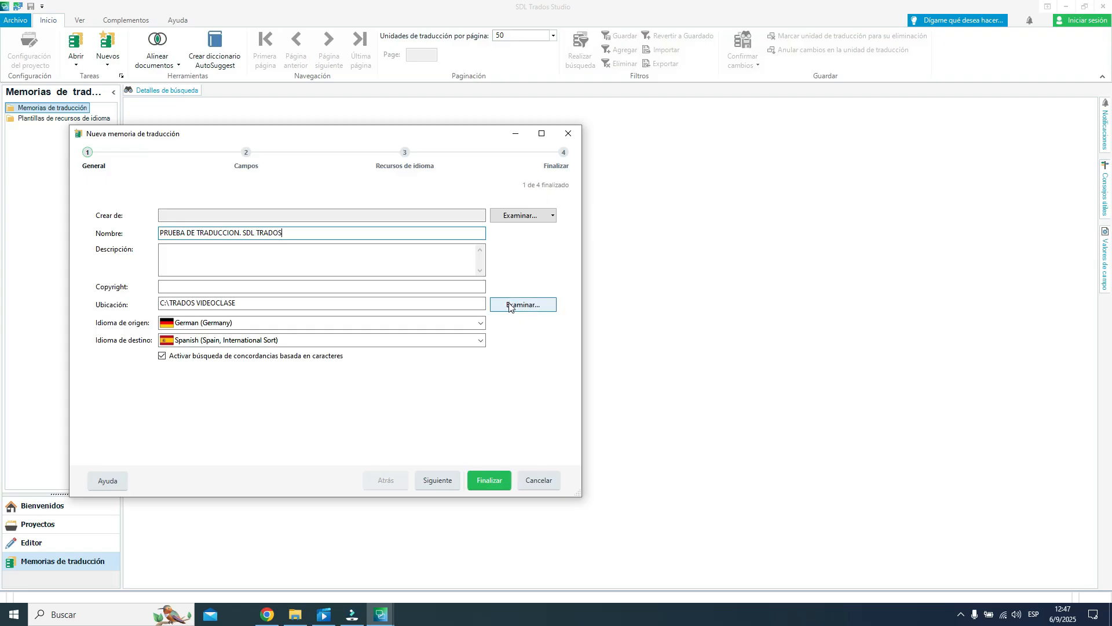
- Choose the TRADOS VIDEOCLASE folder on drive C: as the translation memory's location
click(539, 307)
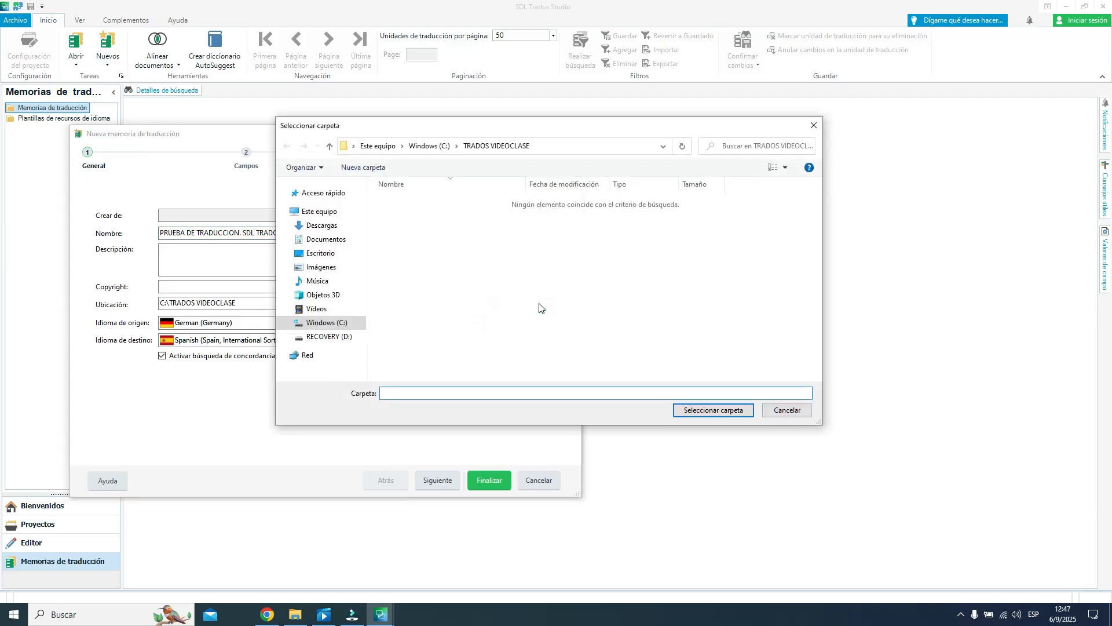
click(346, 324)
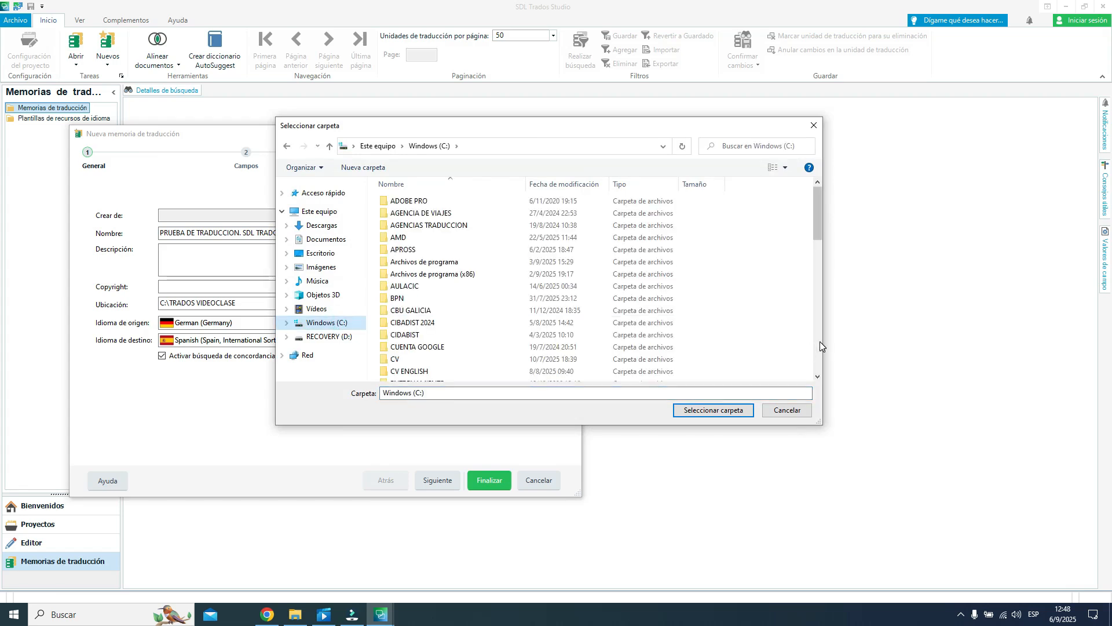
click(819, 341)
click(819, 342)
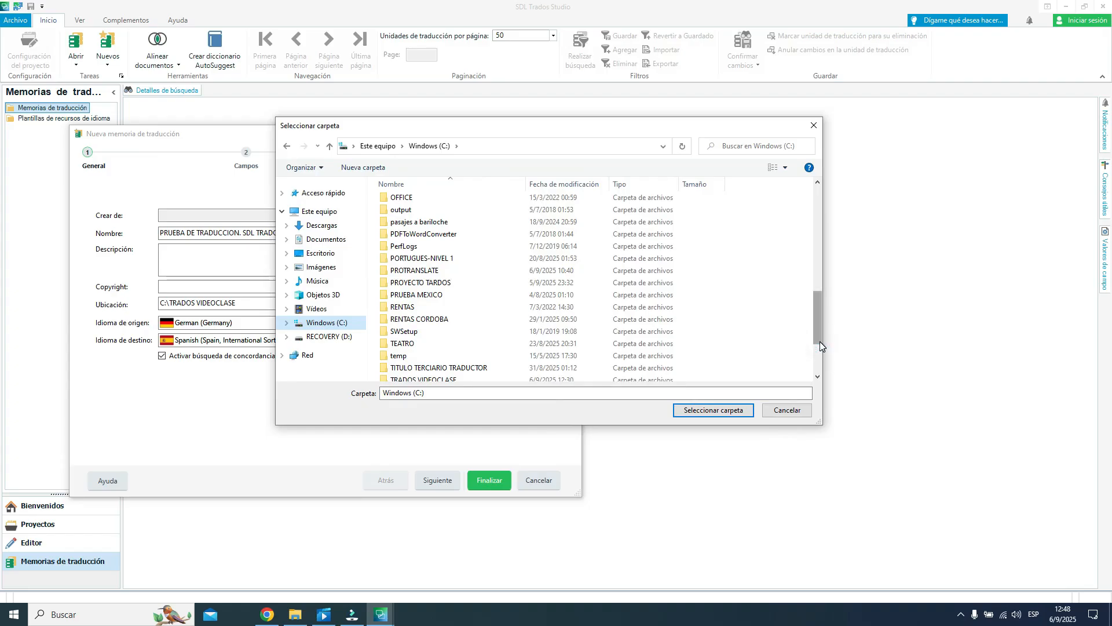
click(818, 378)
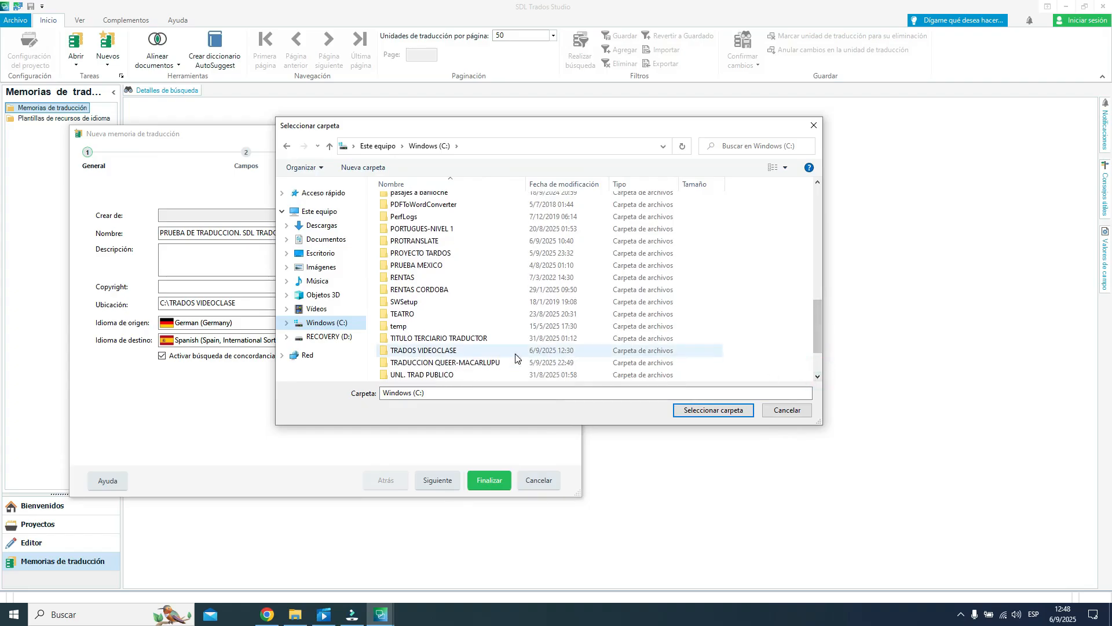
double_click(439, 351)
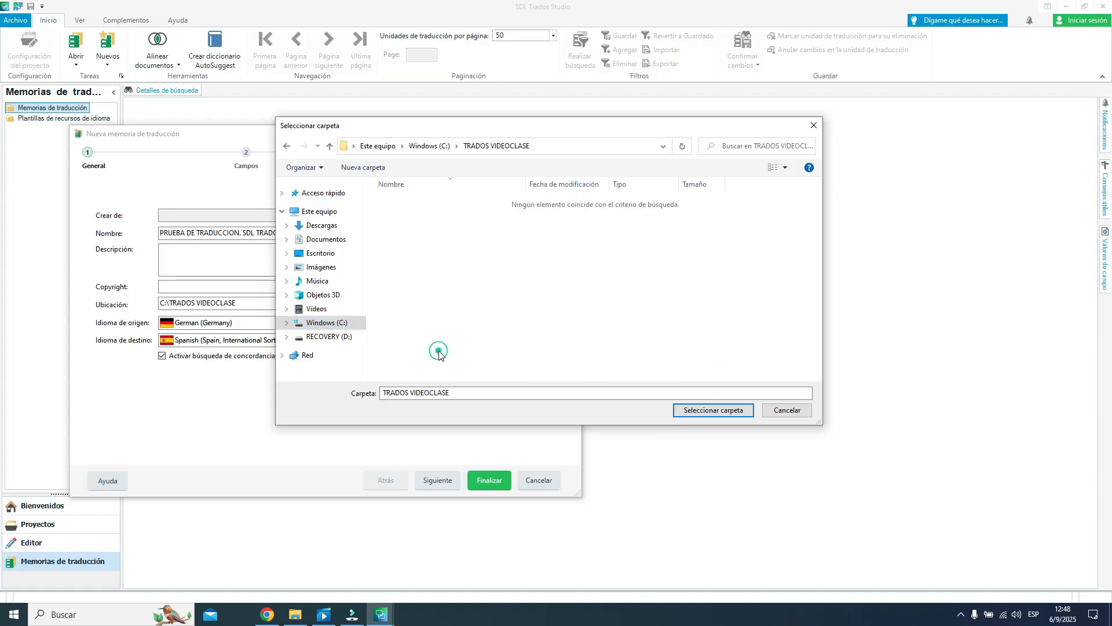
click(715, 412)
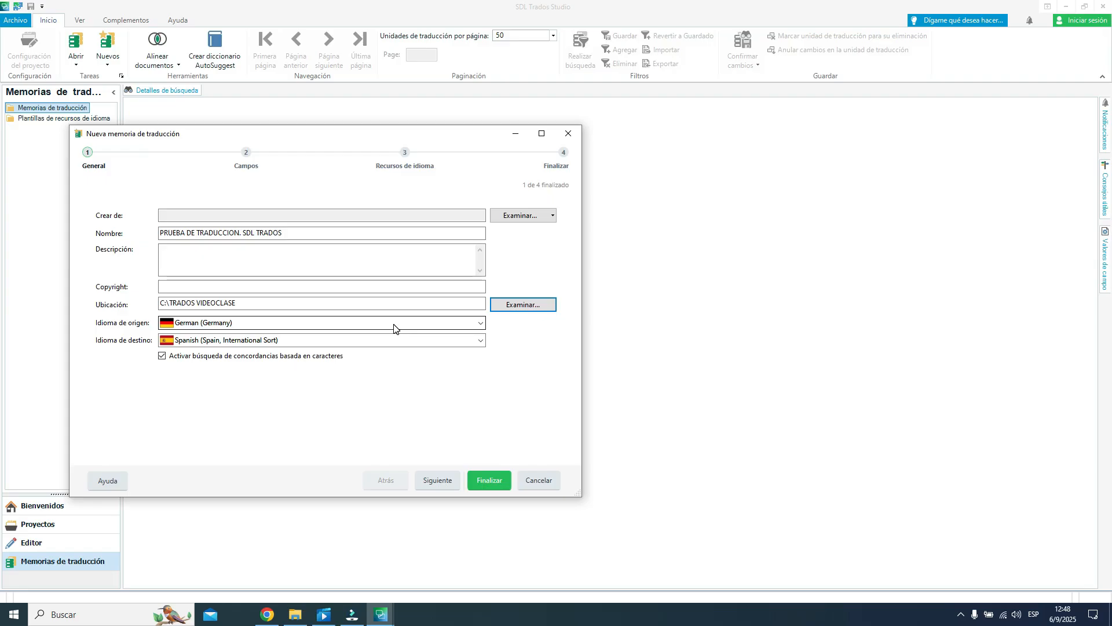
- Set the translation memory's source language to English (United States)
click(482, 328)
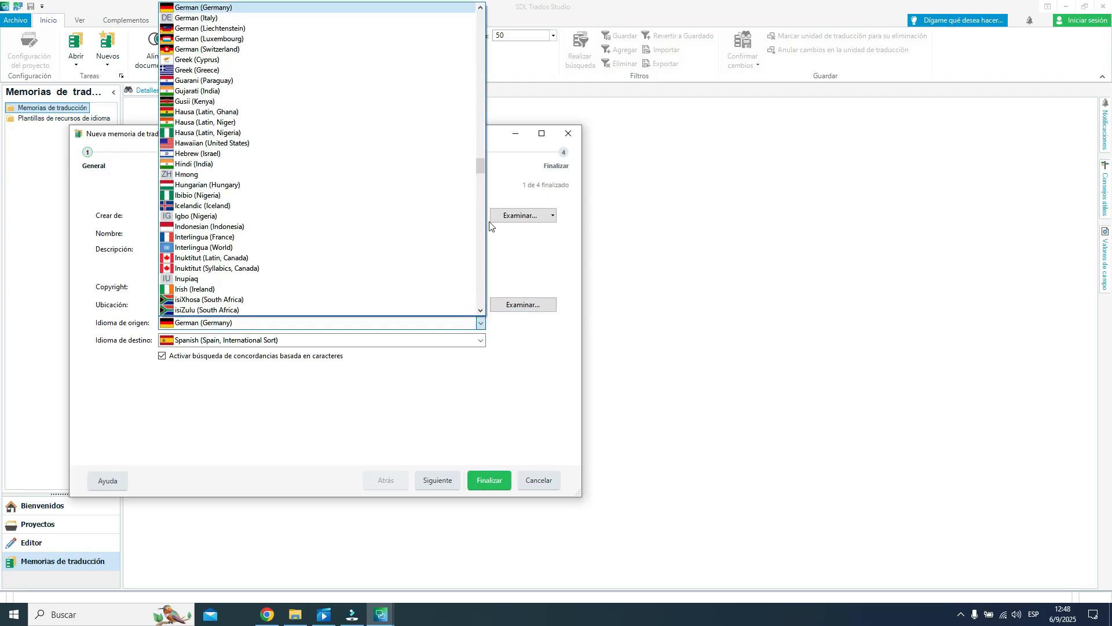
click(481, 28)
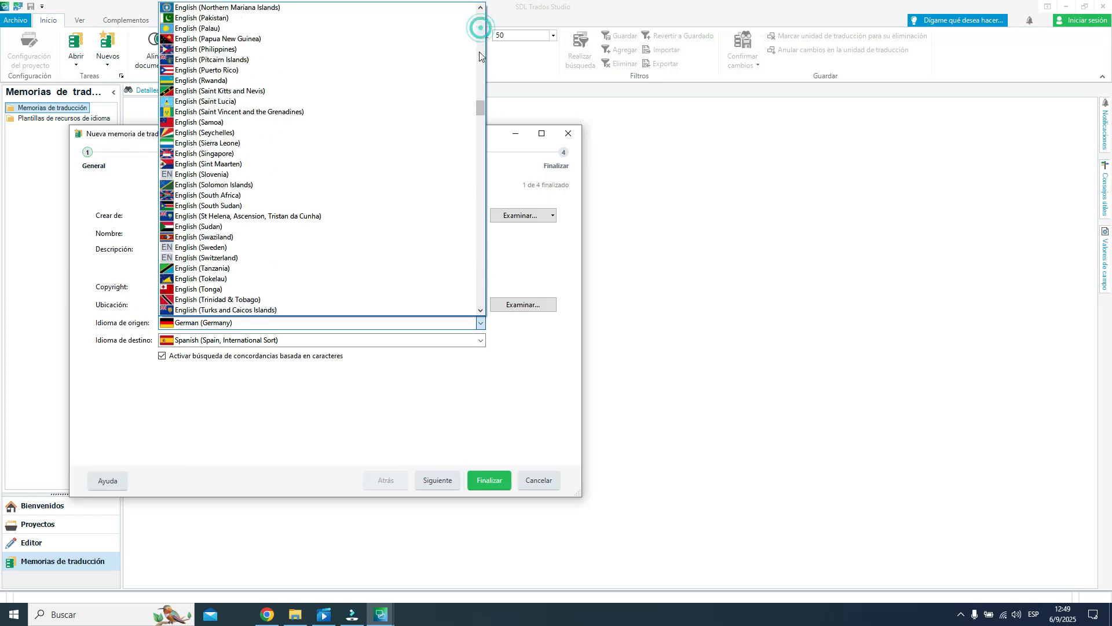
drag(481, 108, 481, 18)
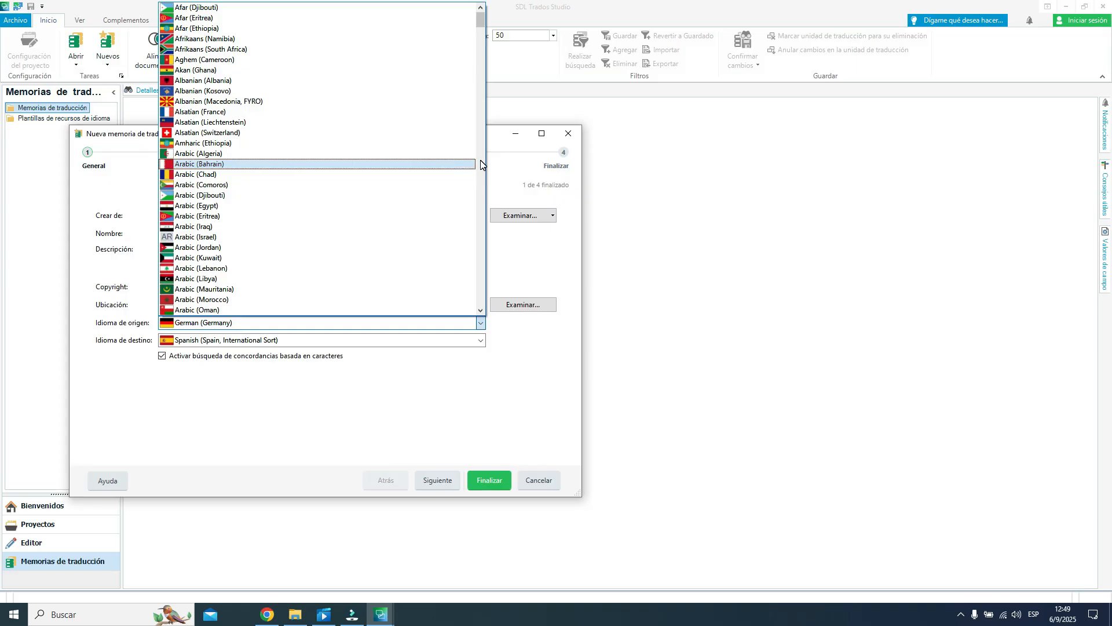
scroll(481, 164, down, 20)
scroll(481, 164, down, 7)
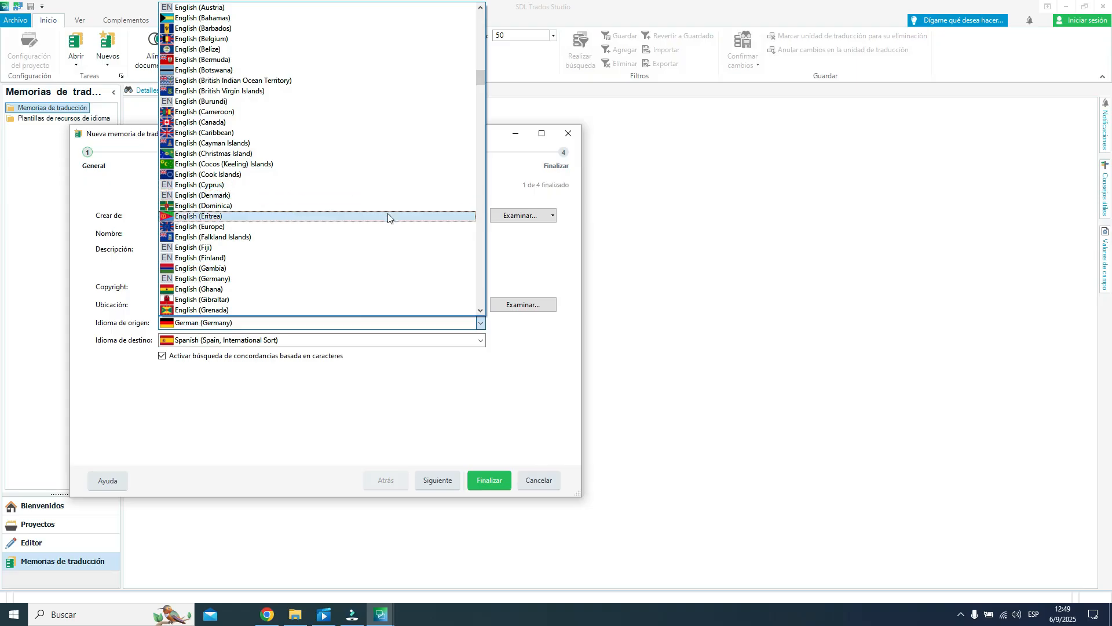
click(478, 267)
click(479, 267)
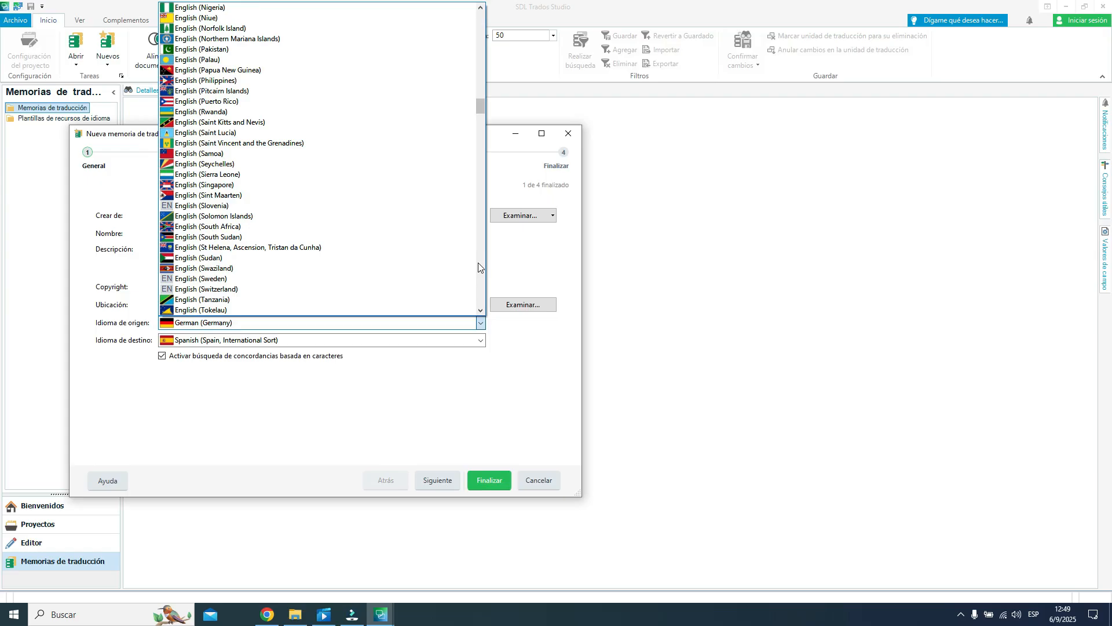
click(478, 263)
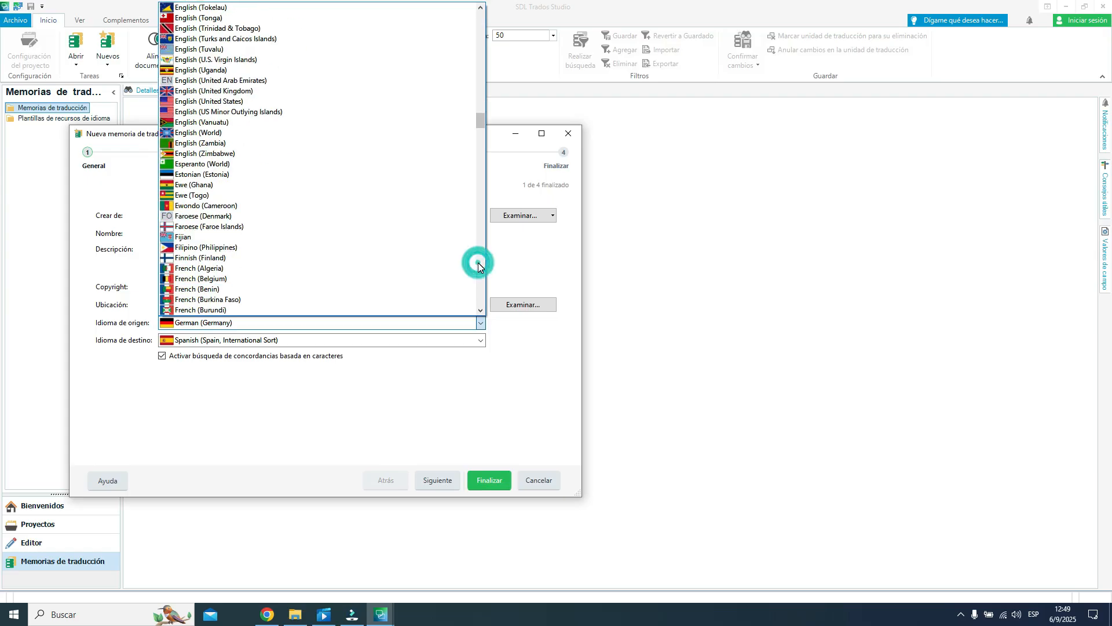
click(262, 102)
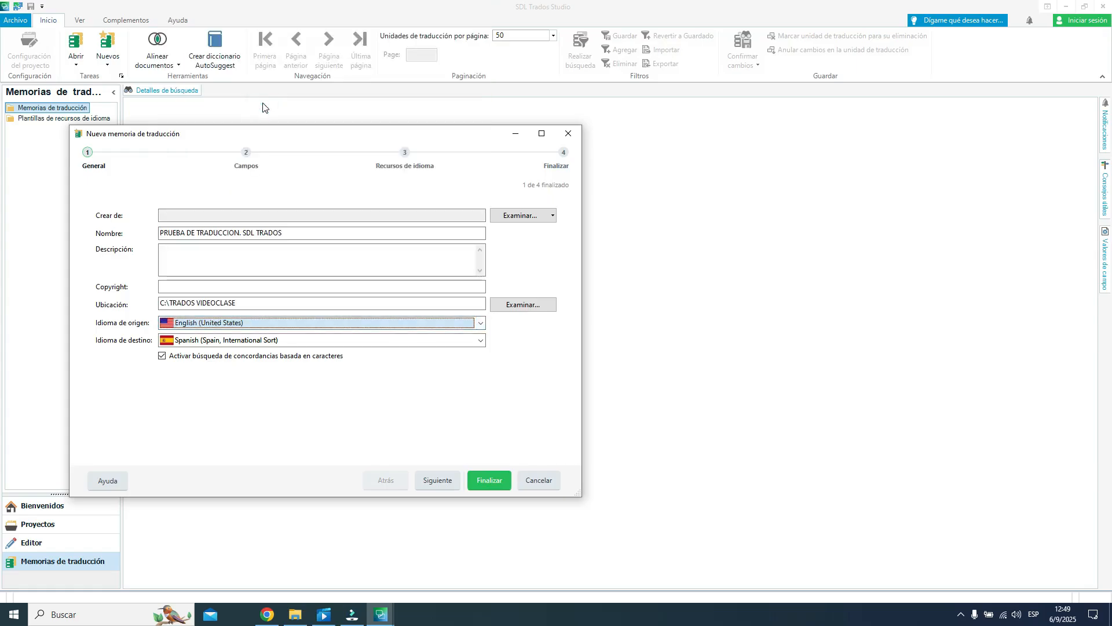
- Set the translation memory's target language to Spanish (Spain, International Sort)
click(480, 341)
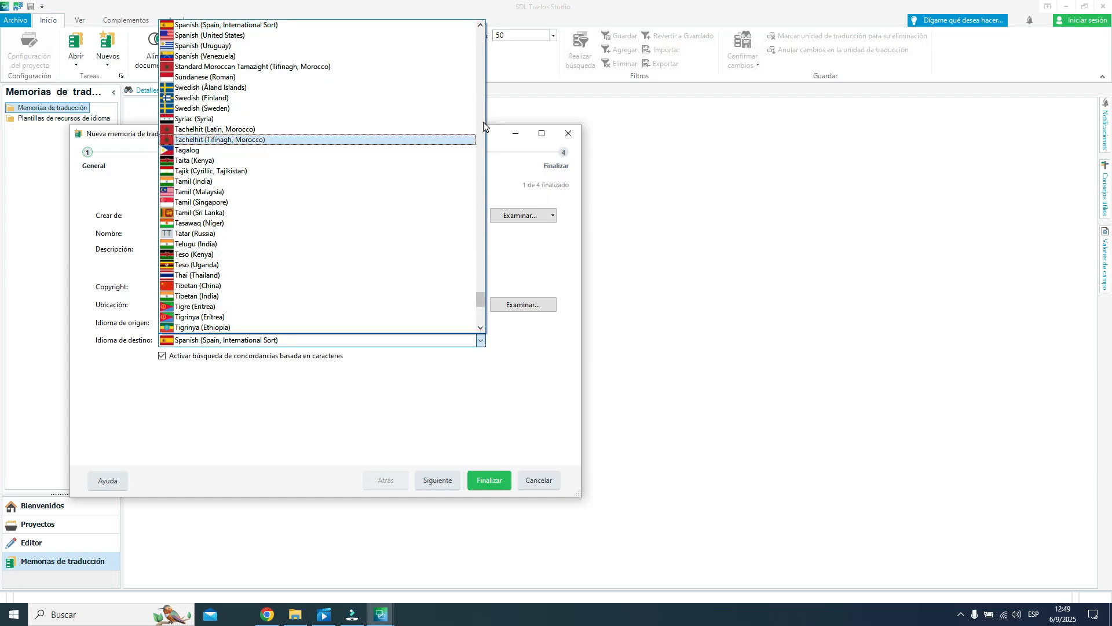
scroll(484, 124, up, 10)
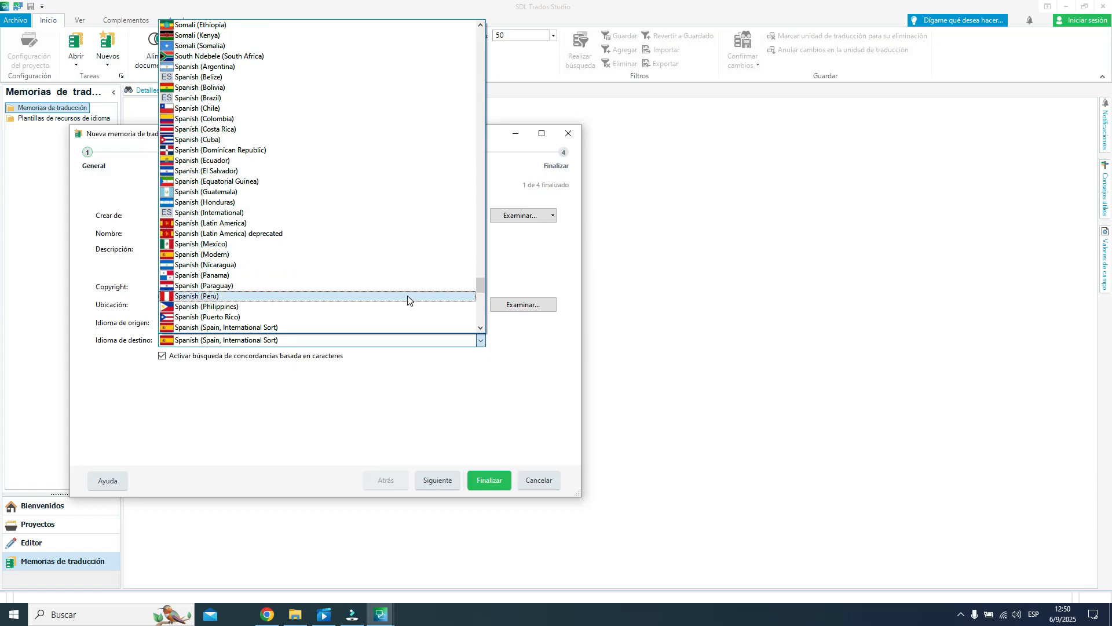
click(481, 327)
click(481, 328)
click(482, 328)
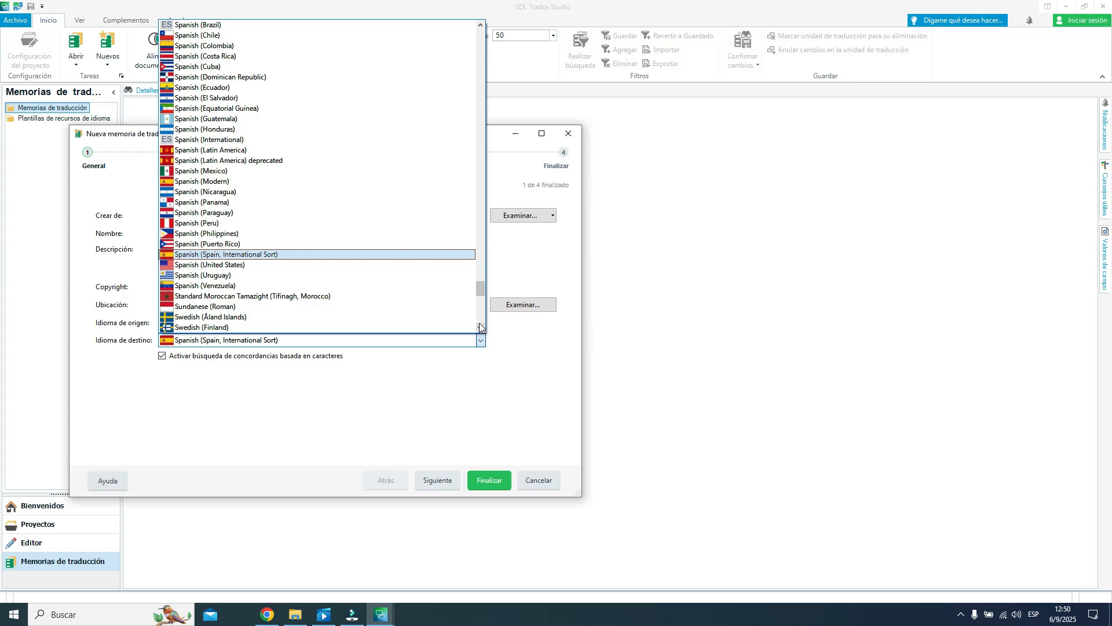
click(373, 254)
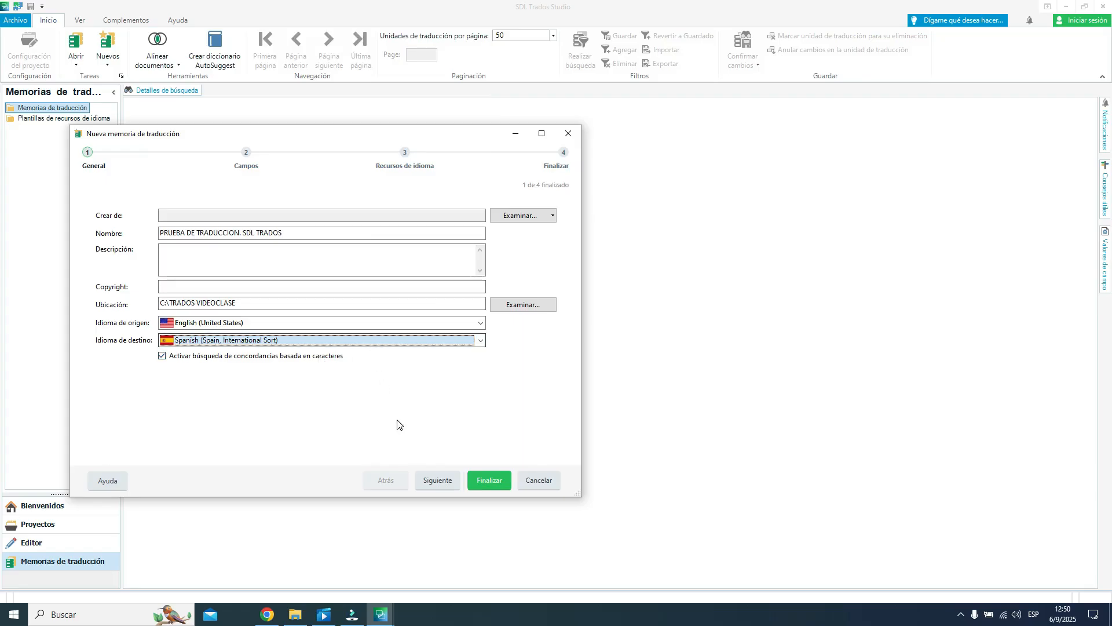
- Keep the default fields and language resources, create the translation memory and close the wizard
click(441, 481)
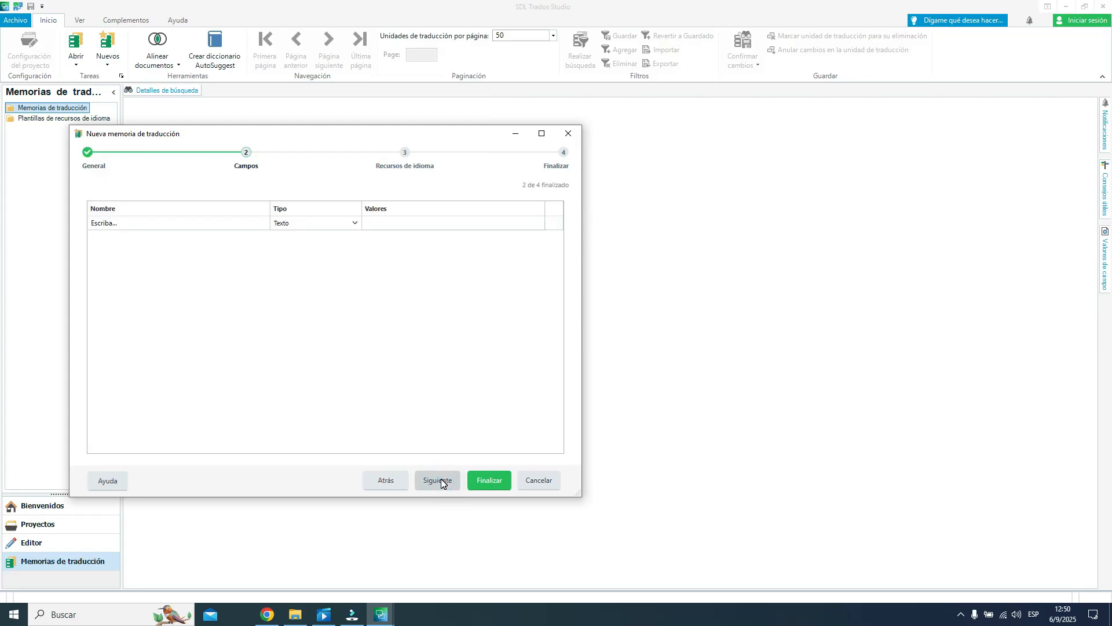
click(441, 481)
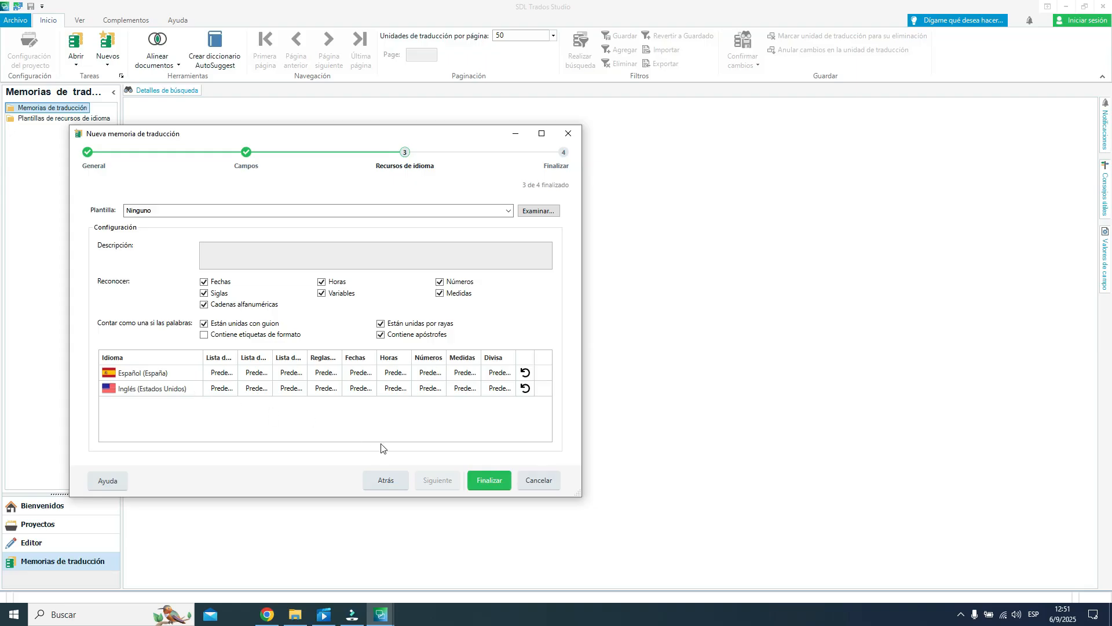
click(494, 482)
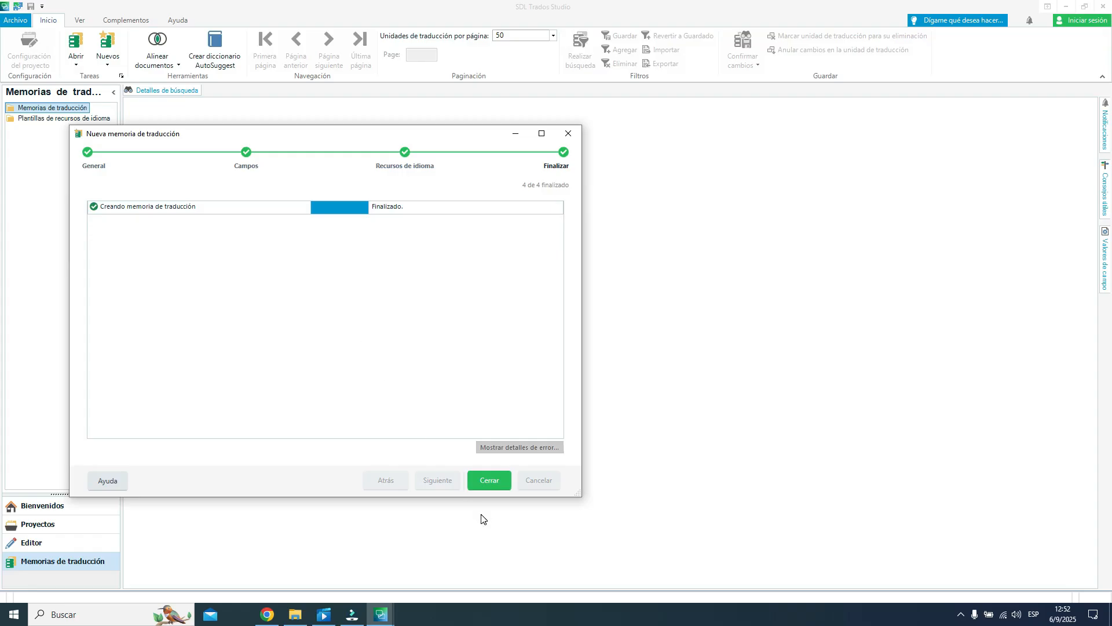
click(489, 481)
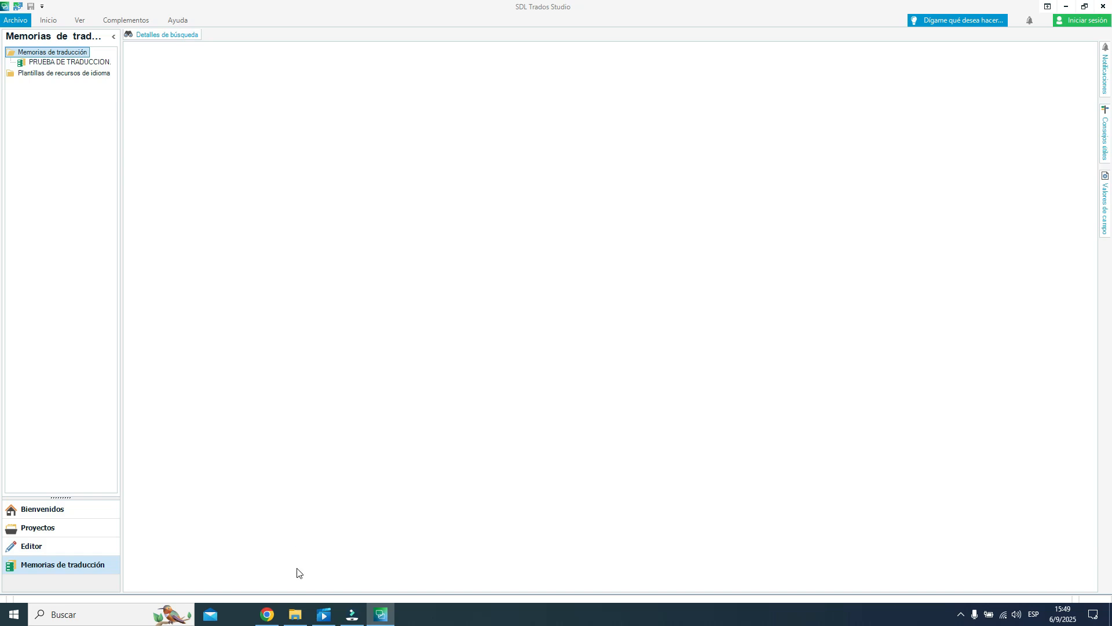
- Switch to File Explorer and open the TB_THE GUARDIAN spreadsheet from the TRADOS VIDEOCLASE folder on drive C:
click(296, 616)
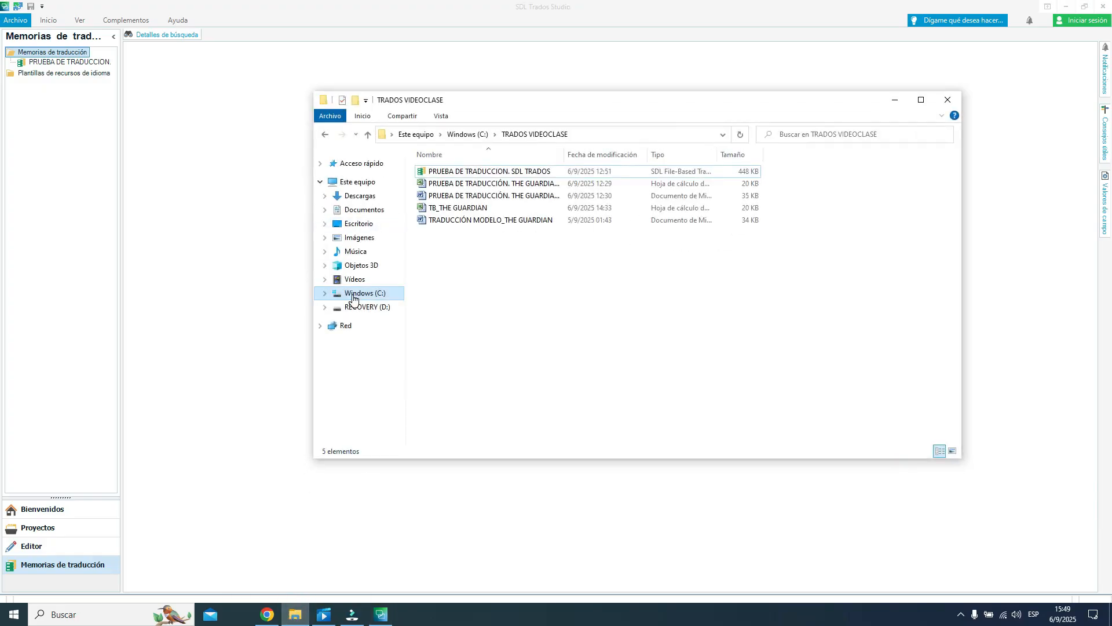
click(353, 297)
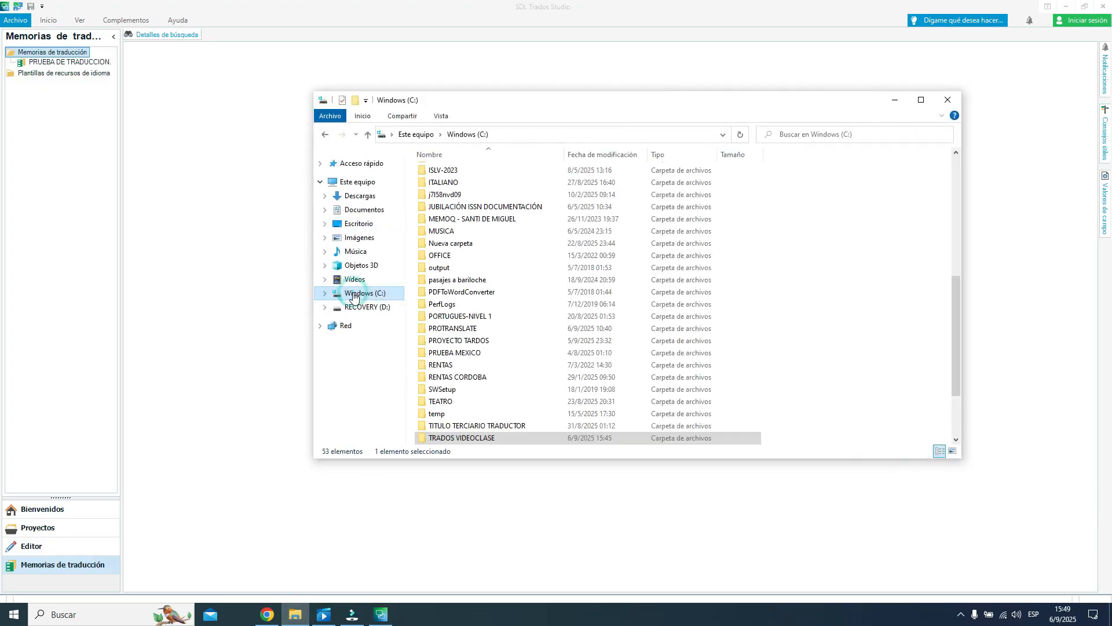
click(449, 439)
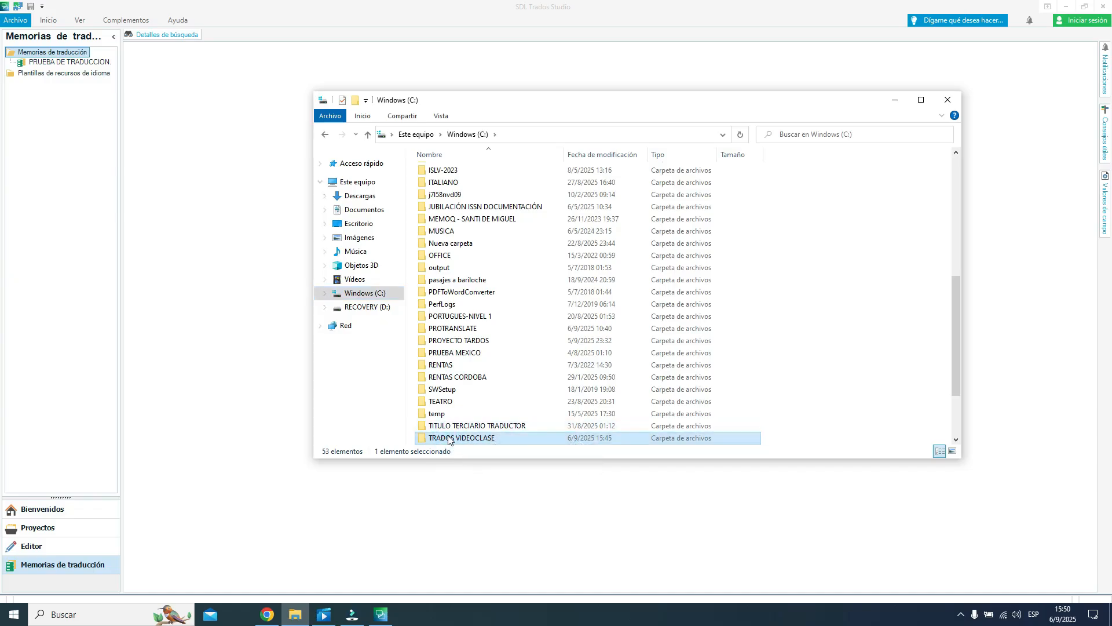
double_click(449, 439)
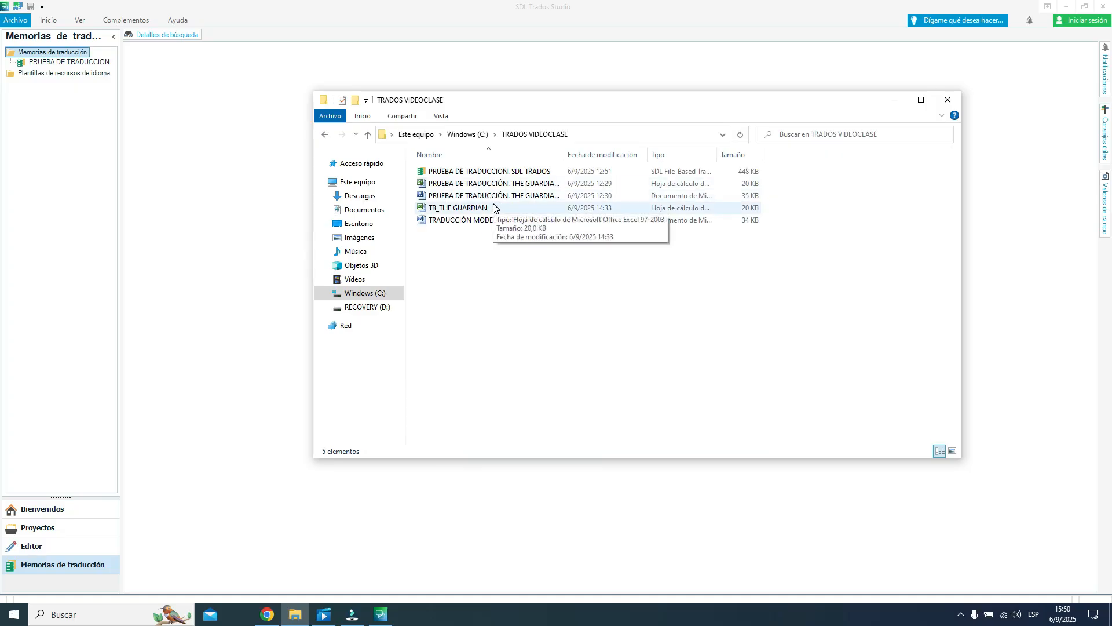
double_click(494, 207)
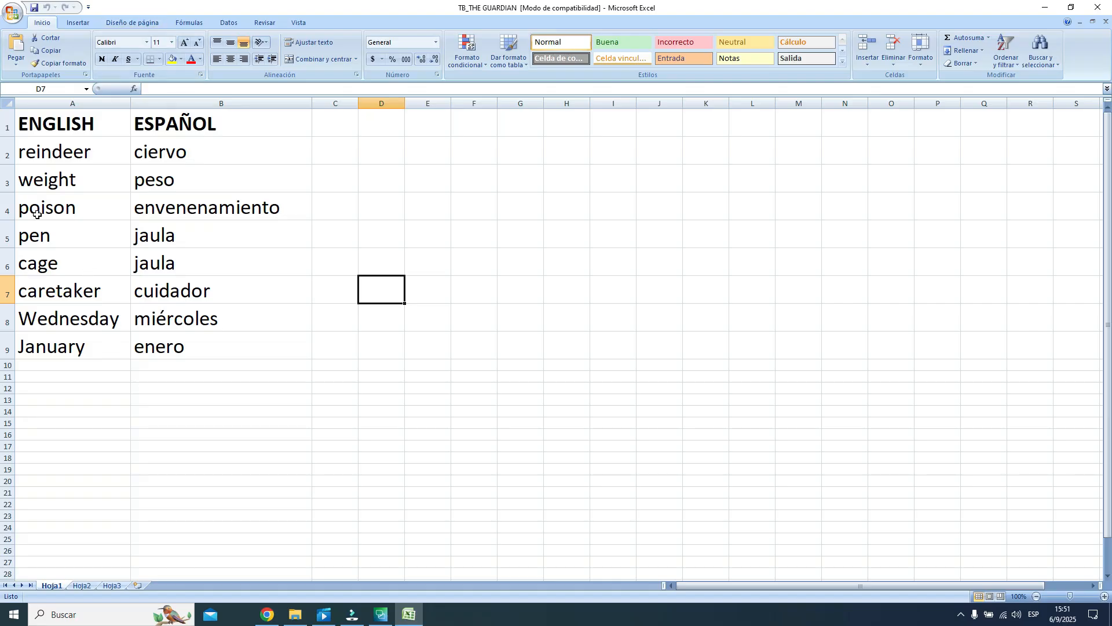
- Examine the glossary's English and Spanish term columns and the empty columns beside them, and close the workbook
click(350, 121)
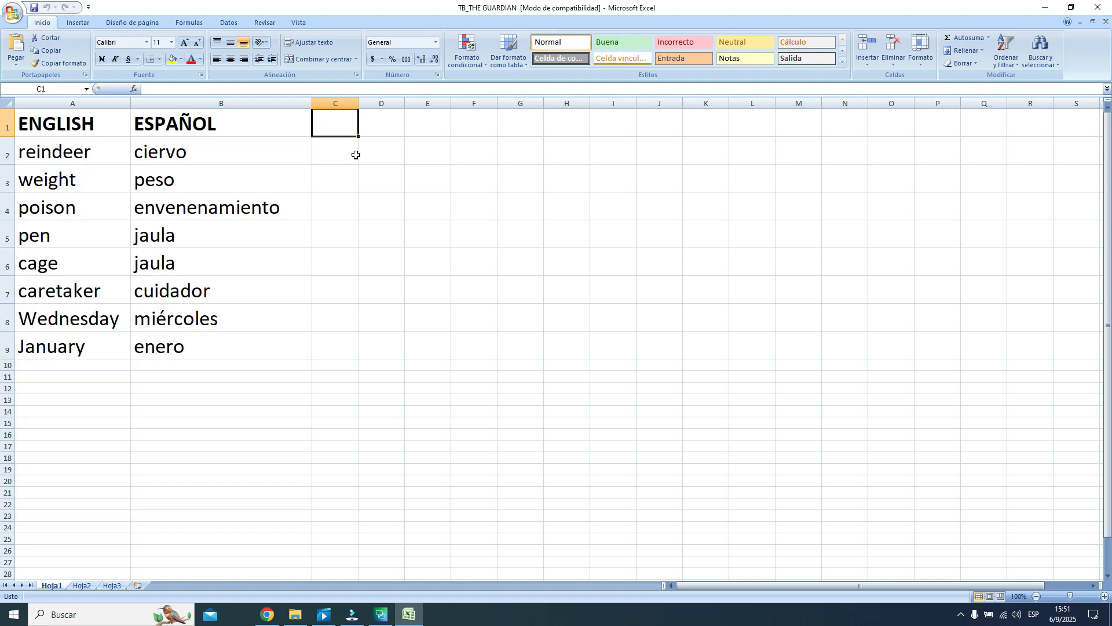
click(376, 126)
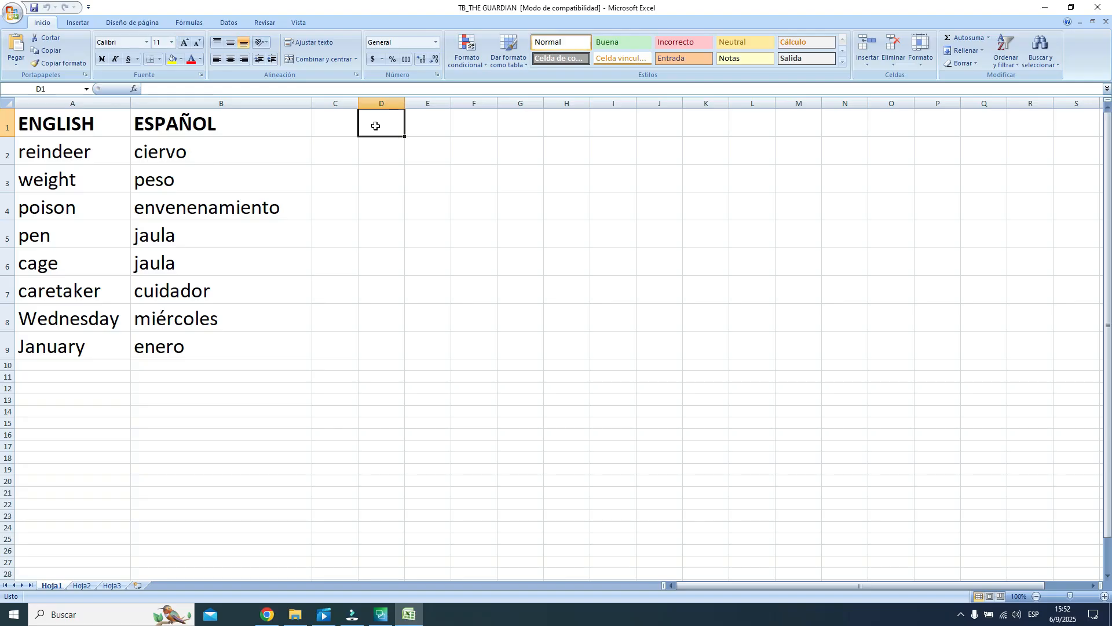
click(419, 126)
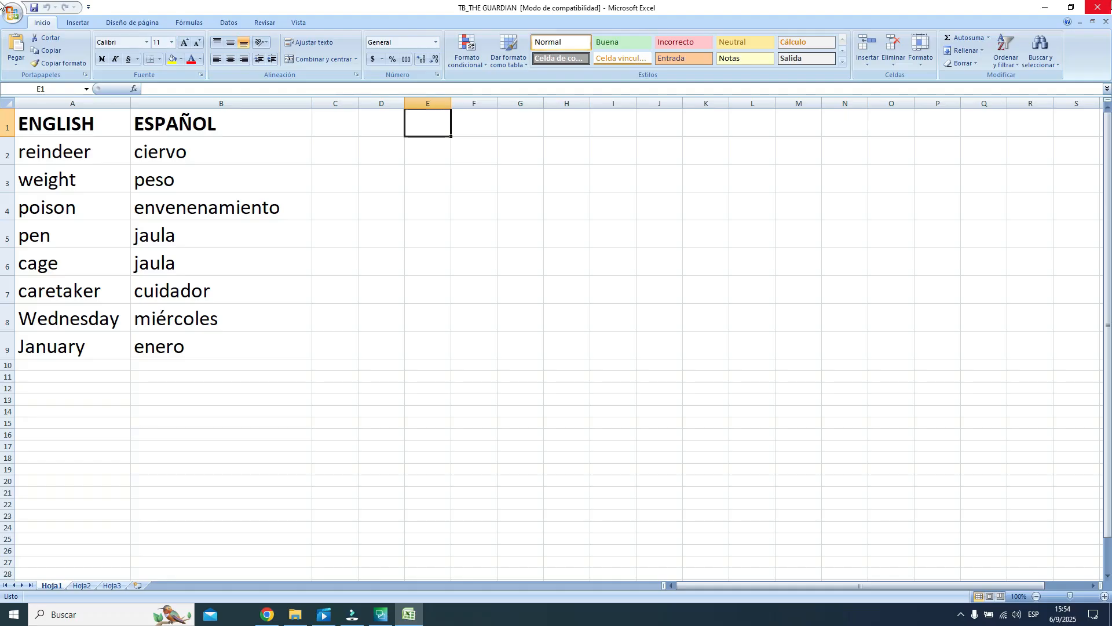
click(1109, 8)
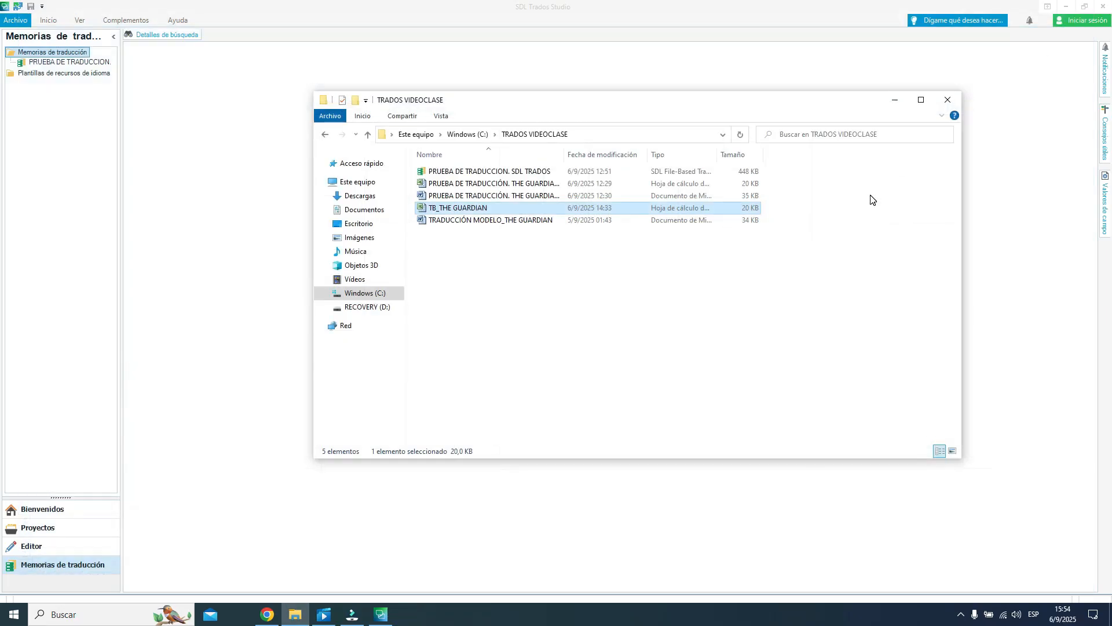
- Close File Explorer, search the SDL AppStore for "glossary", view the Glossary Converter description and close the store
click(948, 99)
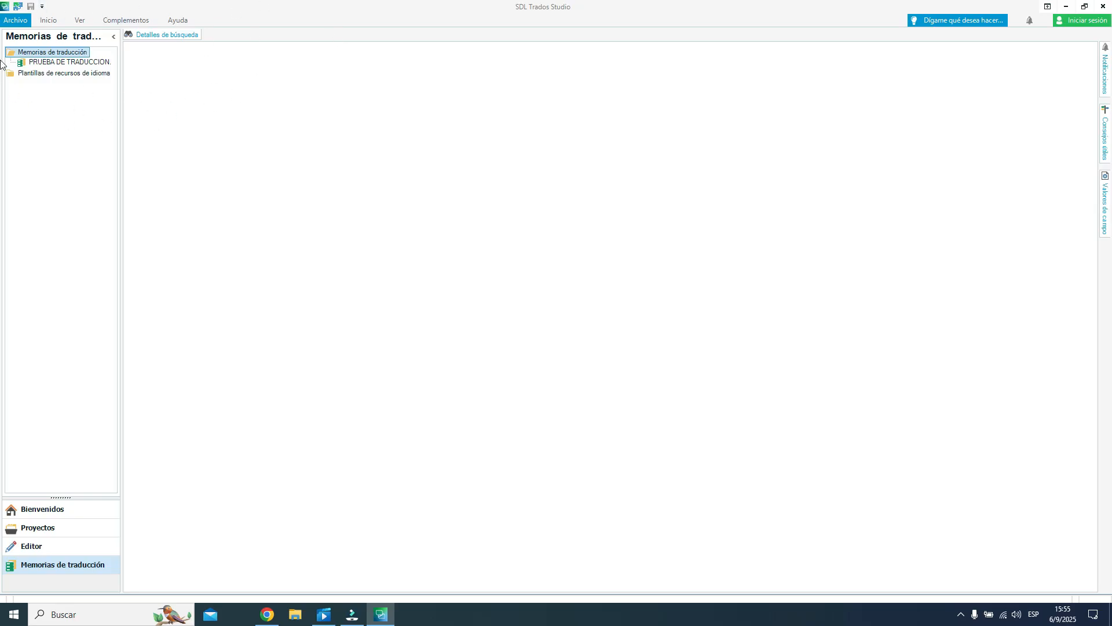
click(124, 21)
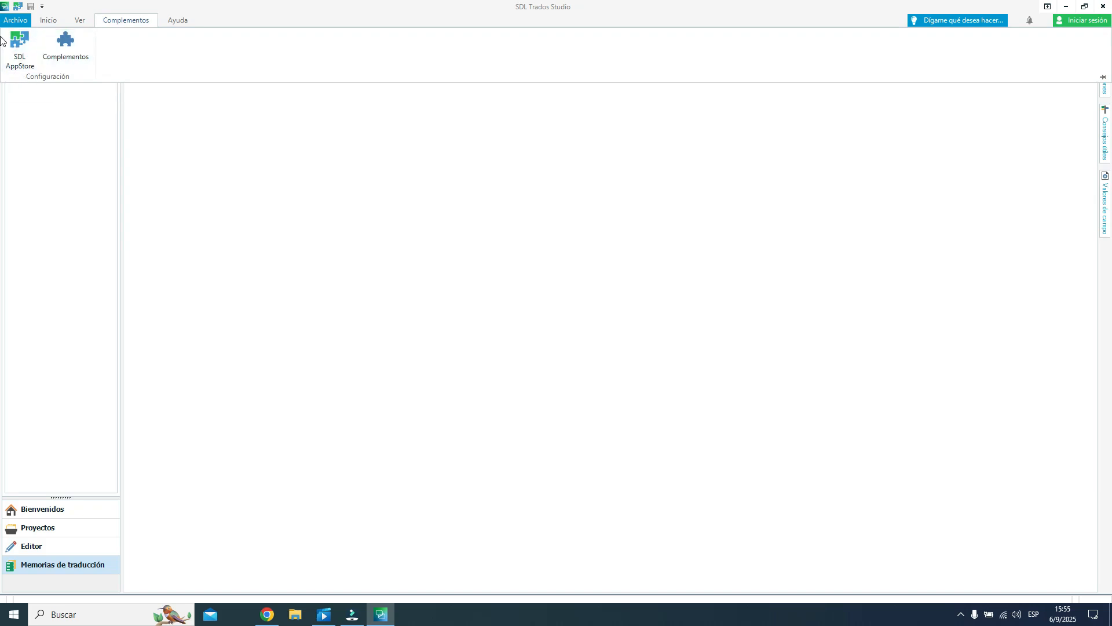
click(23, 61)
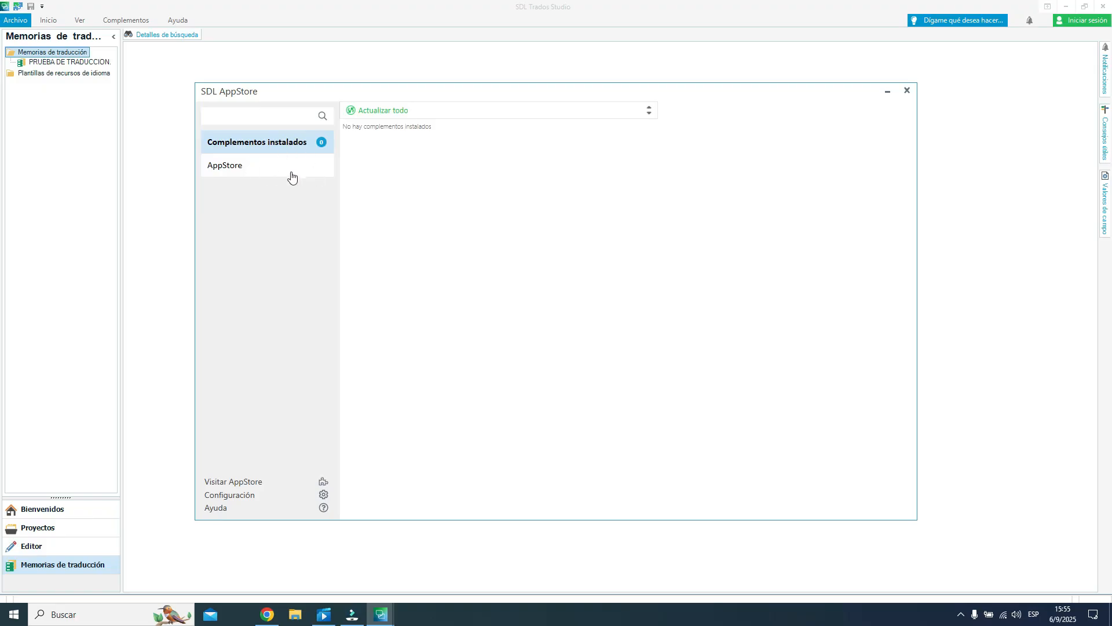
click(257, 168)
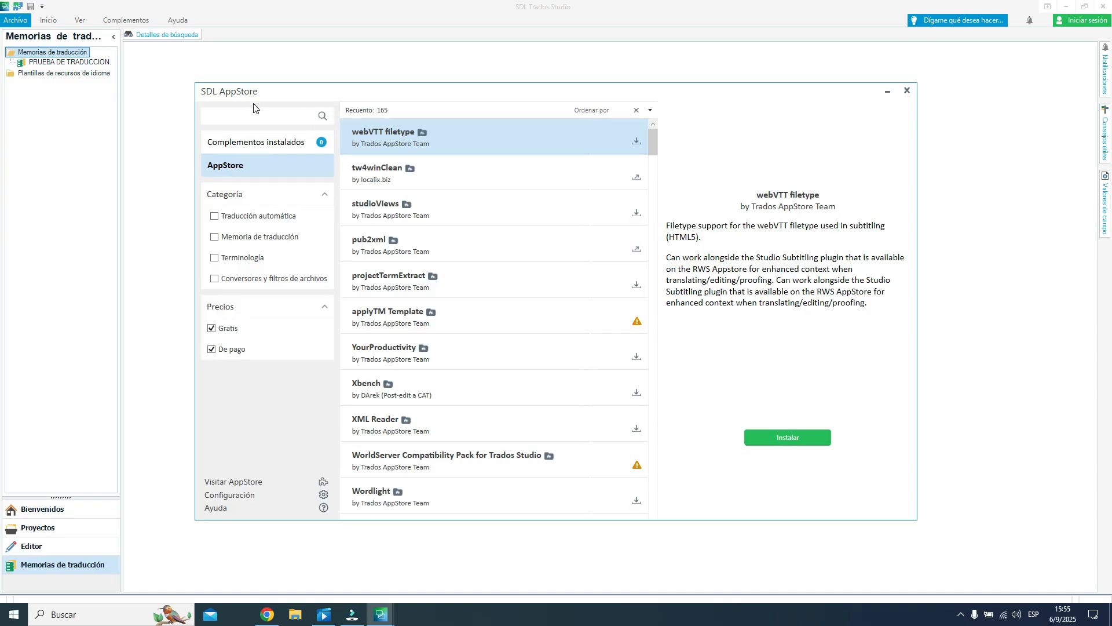
click(245, 117)
text(lossary)
key(Return)
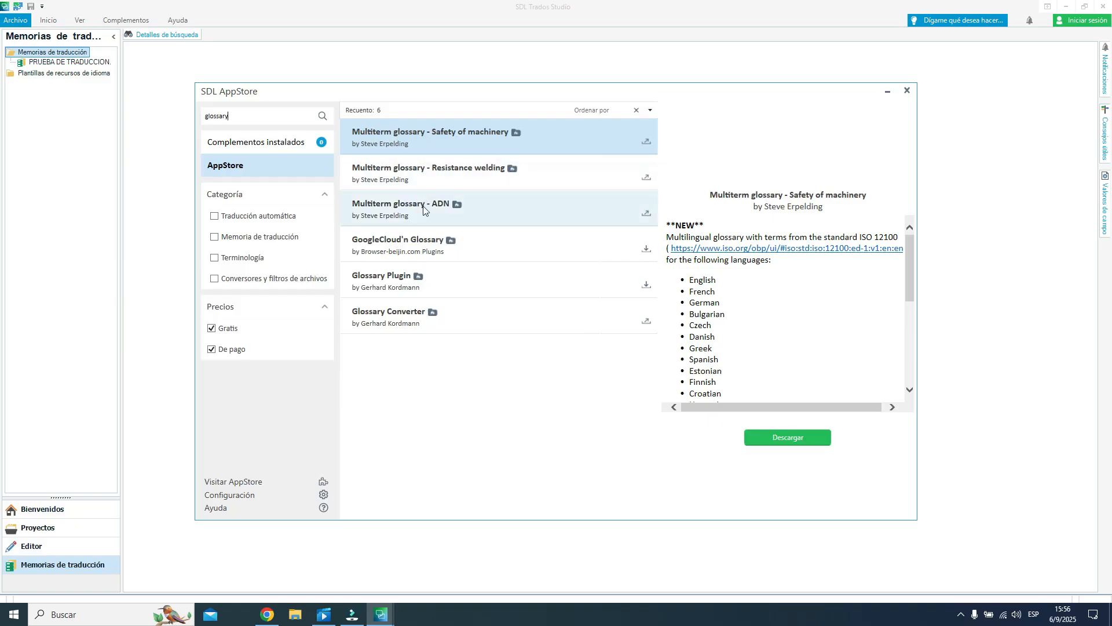
click(409, 313)
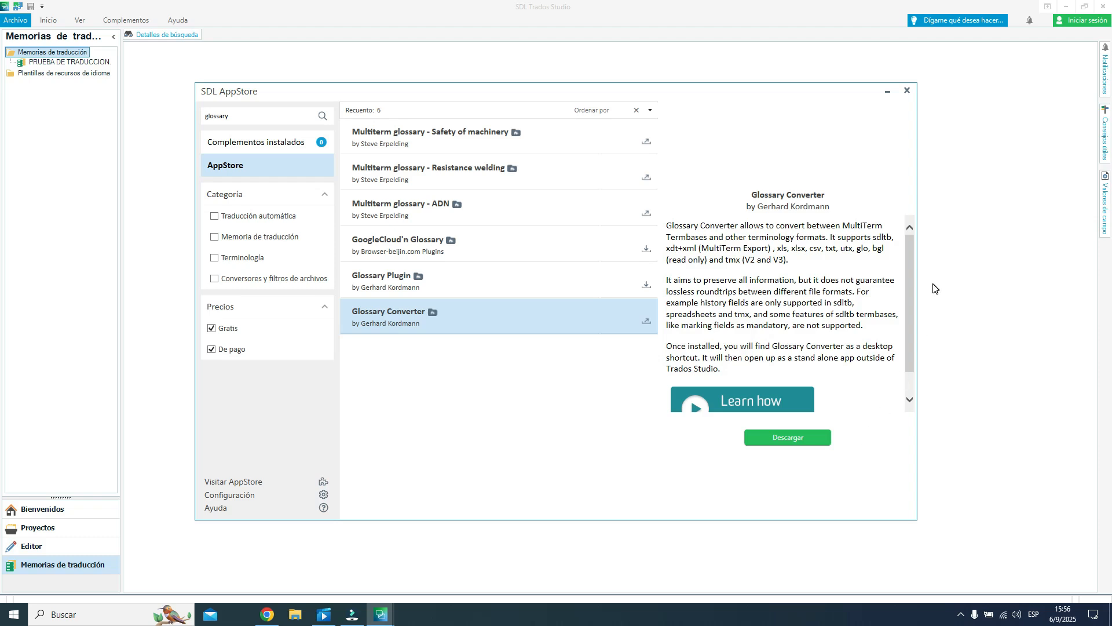
click(907, 92)
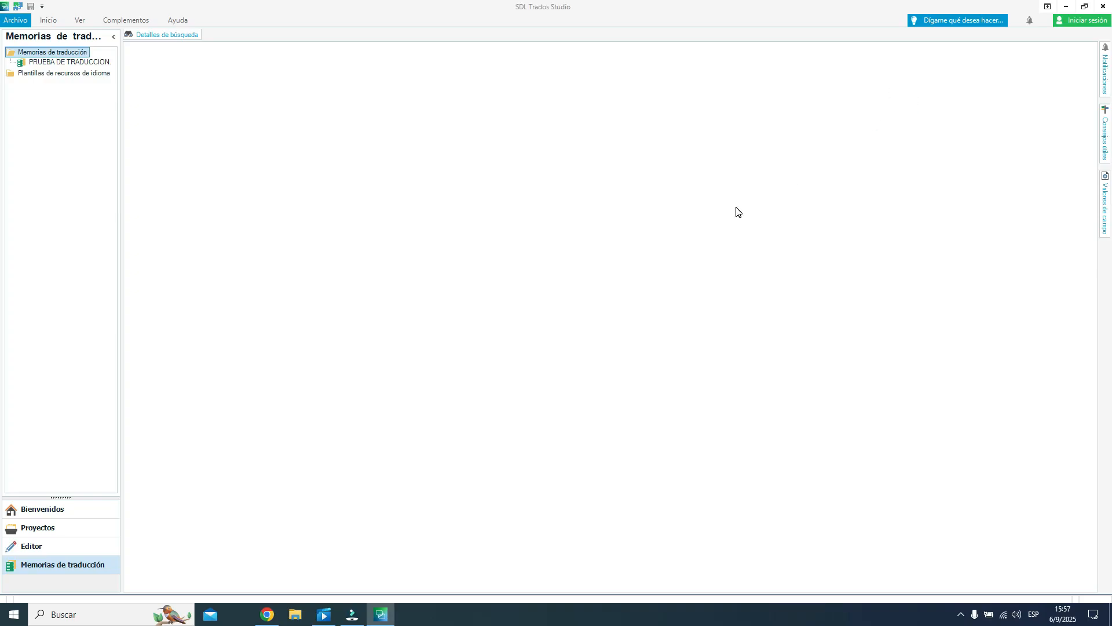
- Switch to the Glossary Converter application and set its default output format to MultiTerm Termbase
click(103, 616)
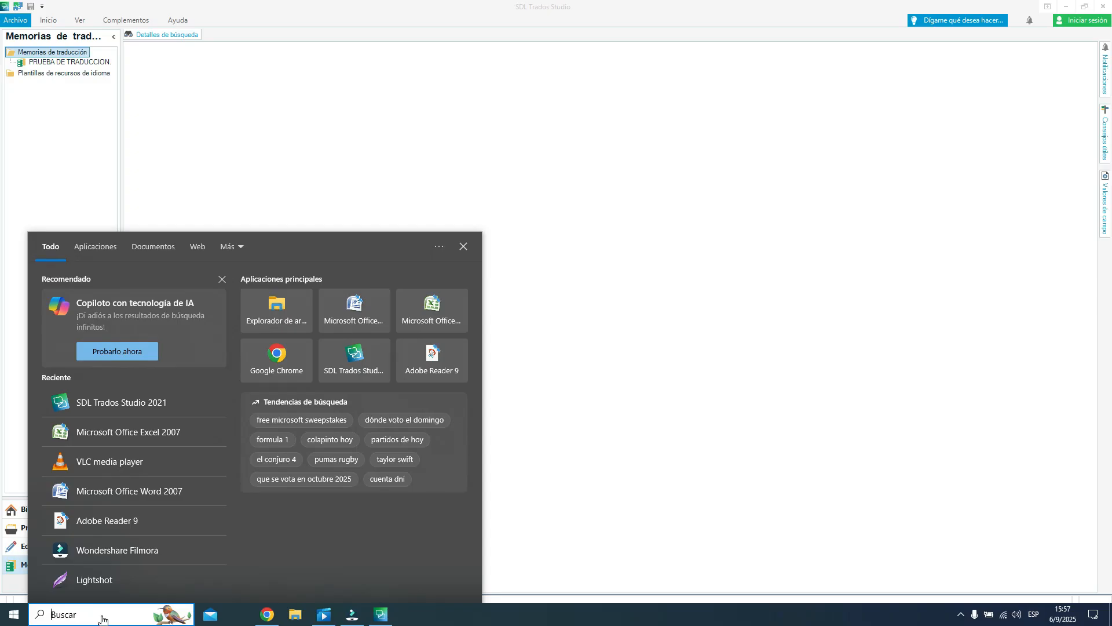
text(glossa)
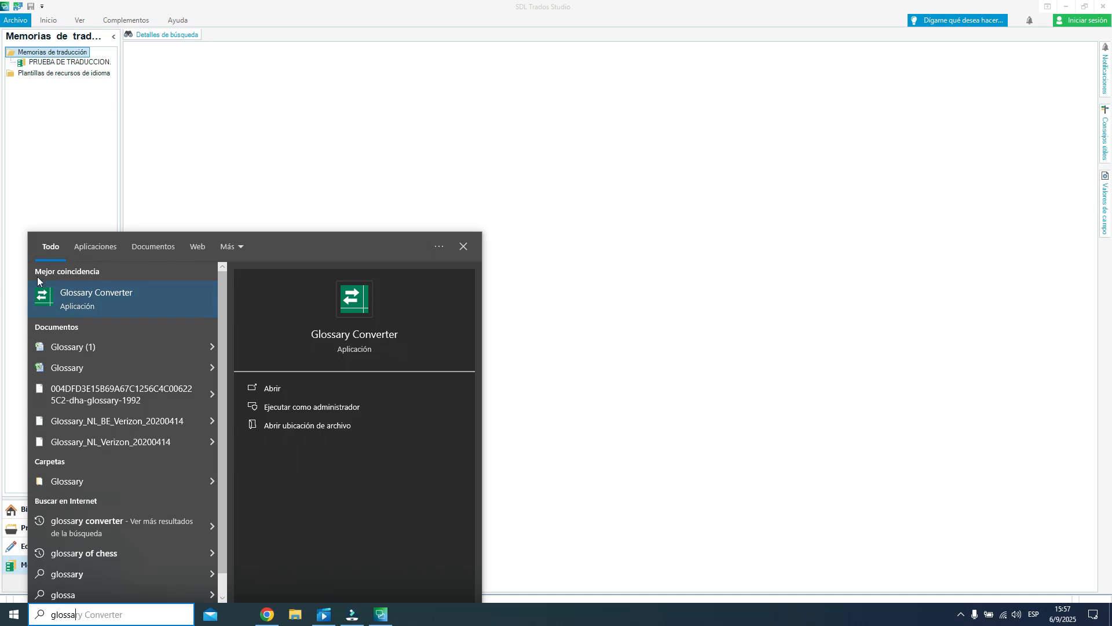
click(99, 304)
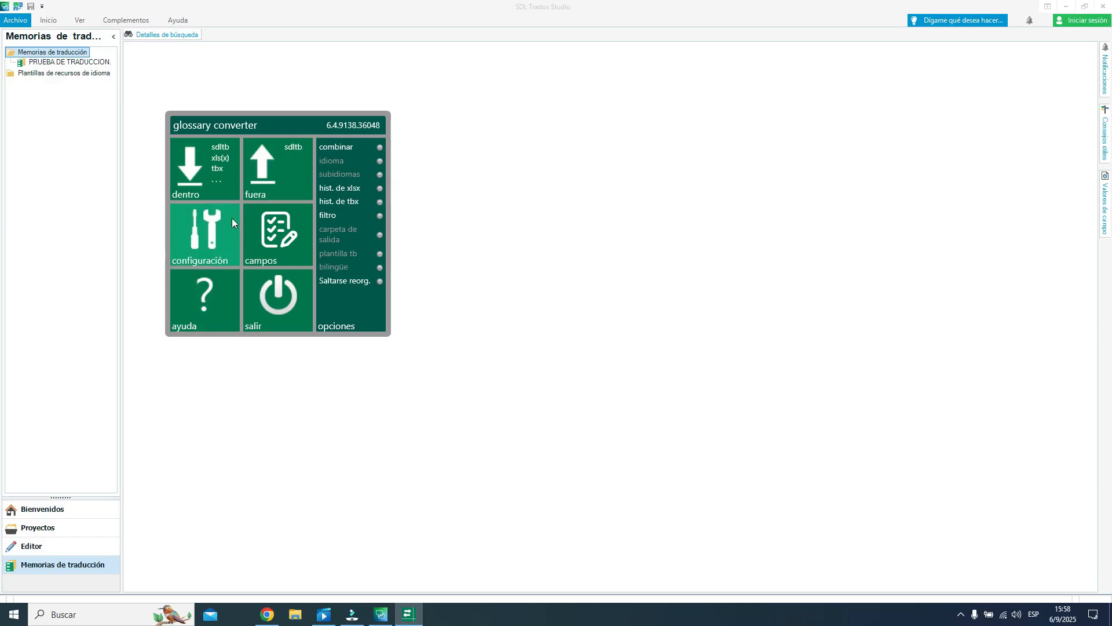
click(196, 237)
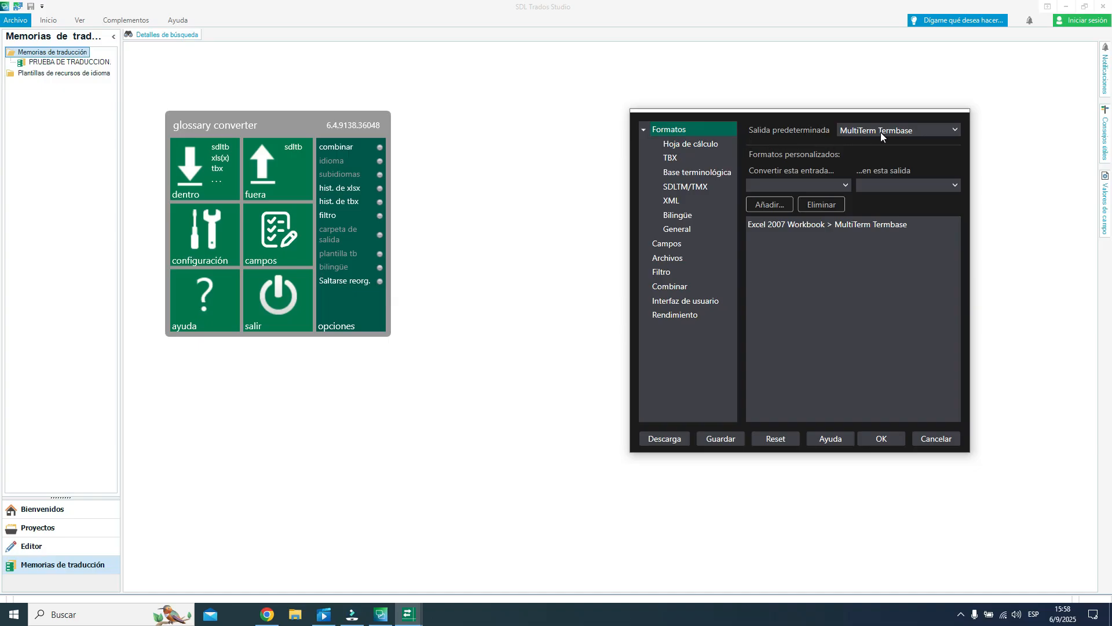
click(955, 131)
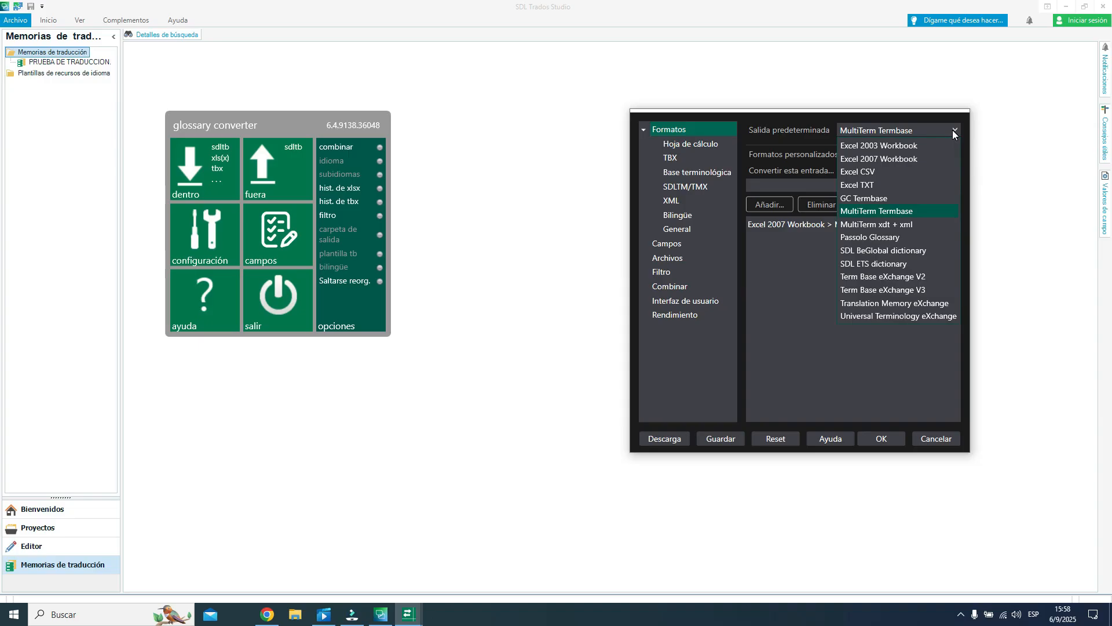
click(891, 211)
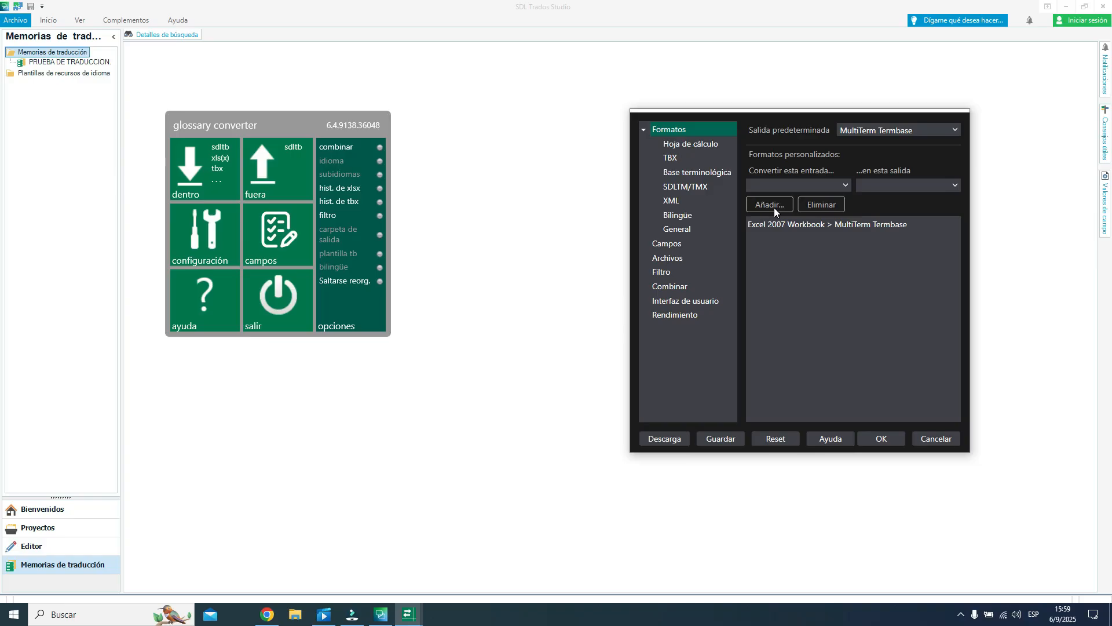
- Choose the custom conversion from Excel 2007 Workbook to MultiTerm Termbase and accept the converter settings
click(847, 183)
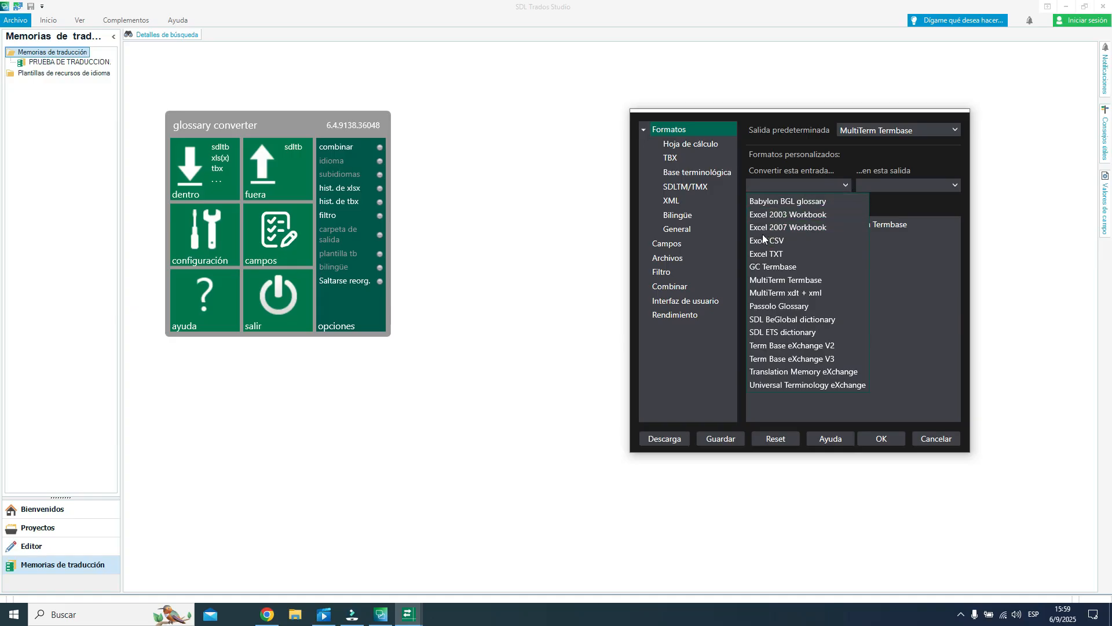
click(808, 231)
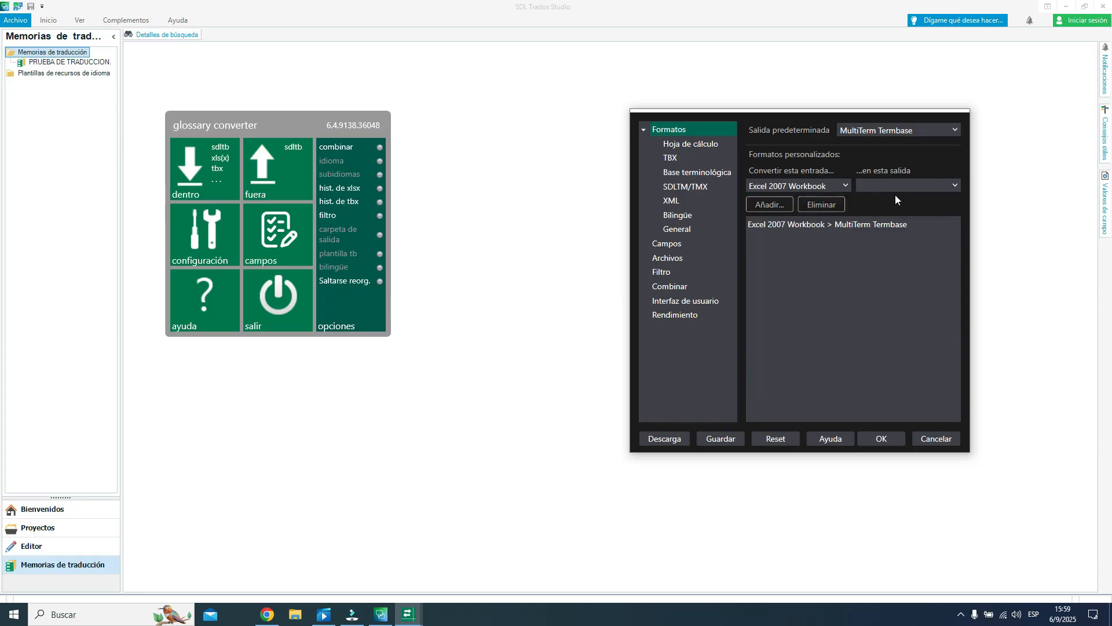
click(950, 189)
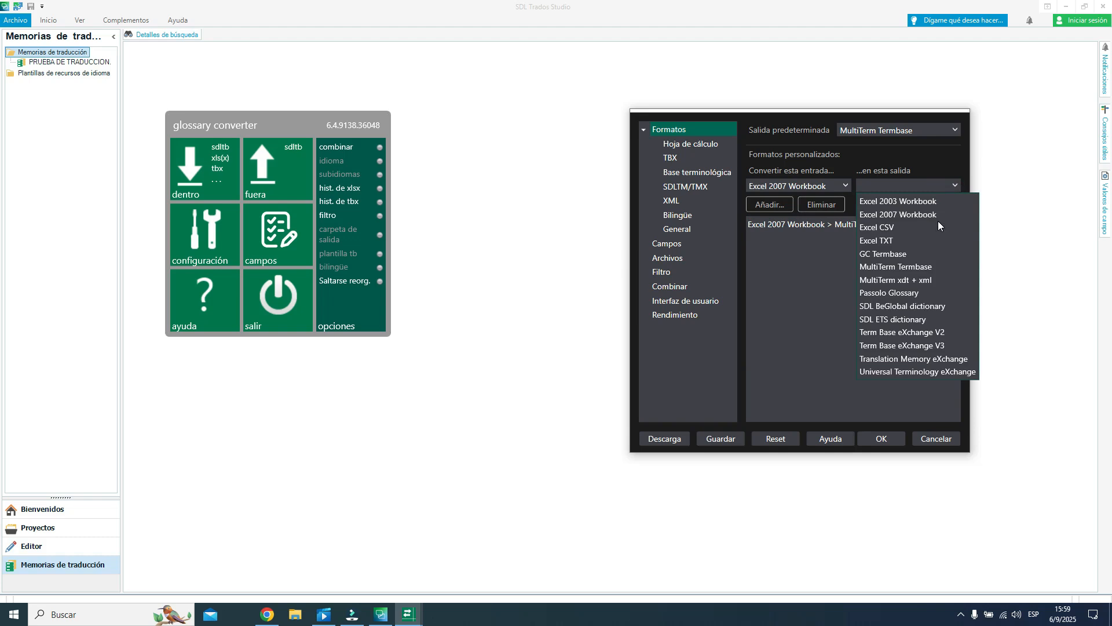
click(934, 266)
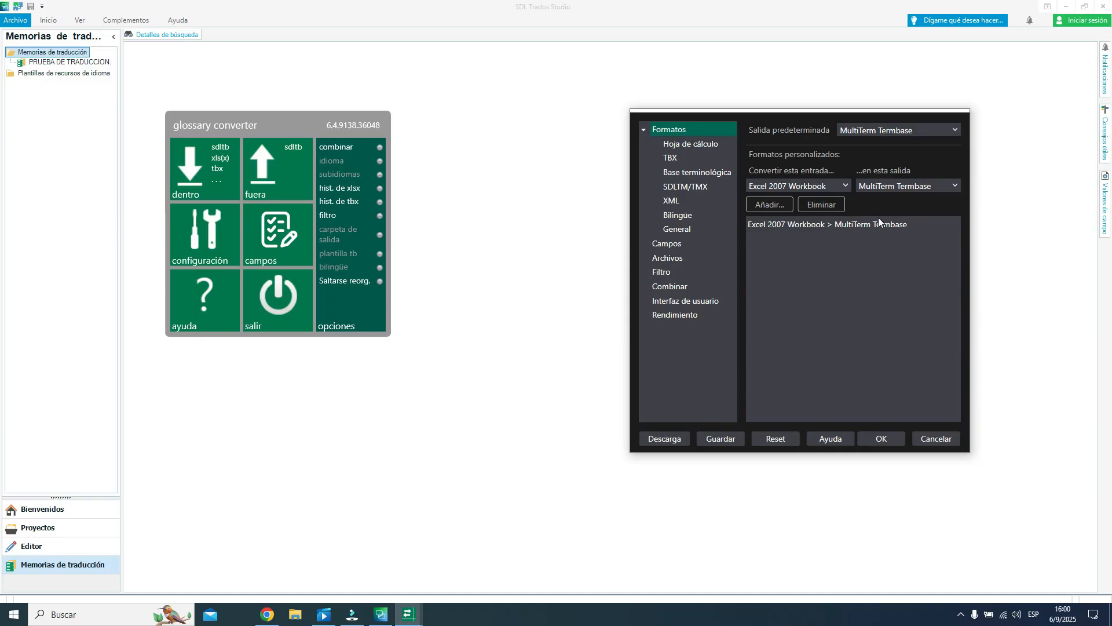
click(827, 227)
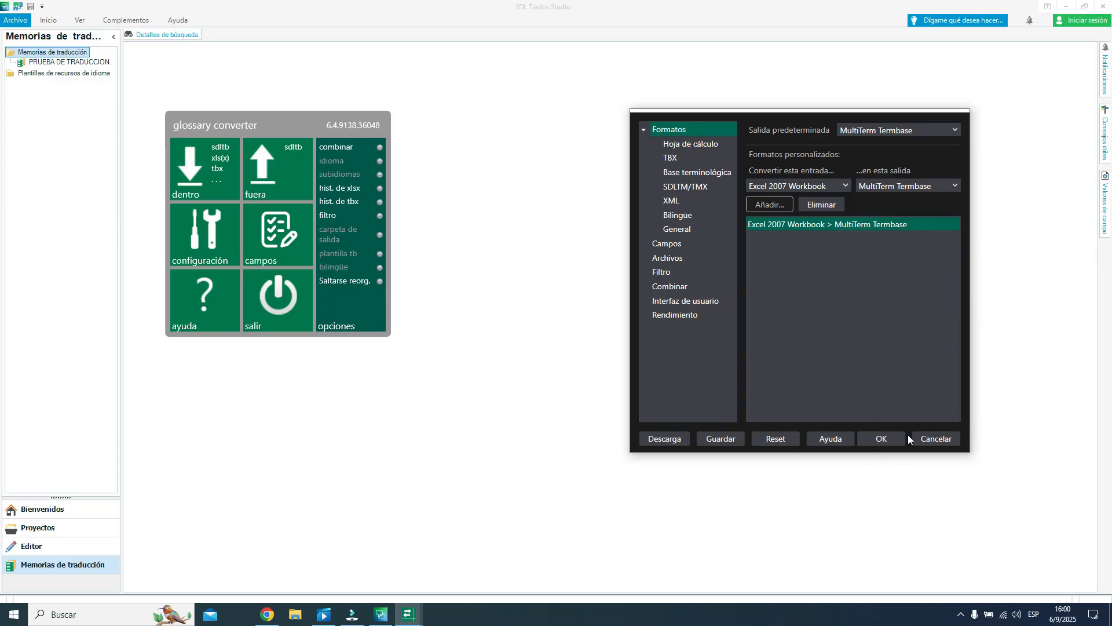
click(881, 439)
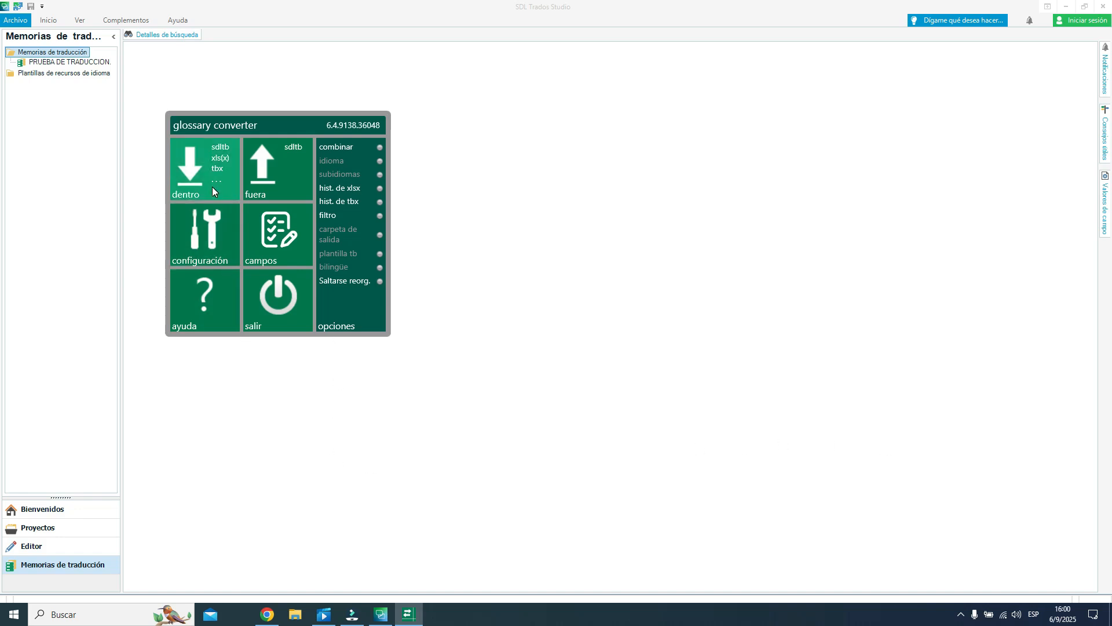
- Convert the TB_THE GUARDIAN spreadsheet into a MultiTerm termbase and exit the converter
click(186, 164)
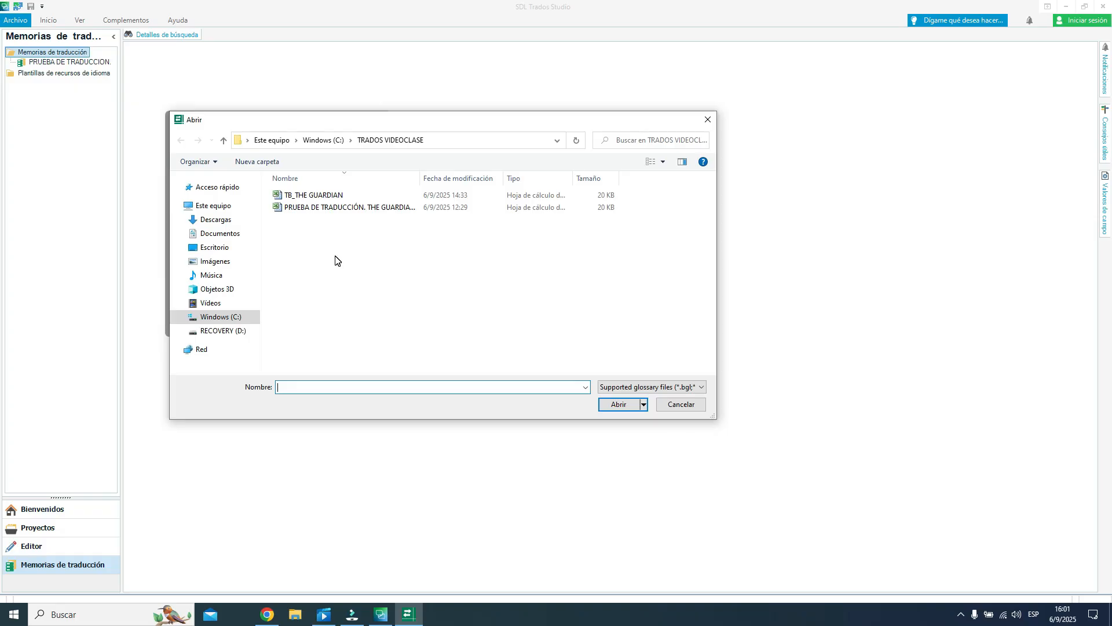
double_click(325, 195)
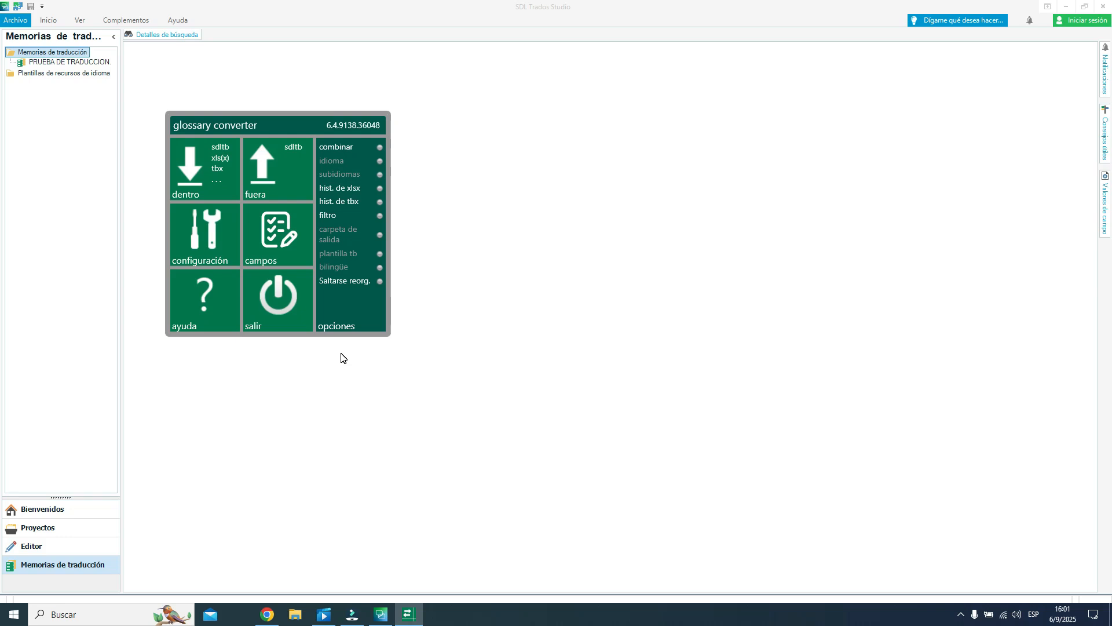
click(299, 313)
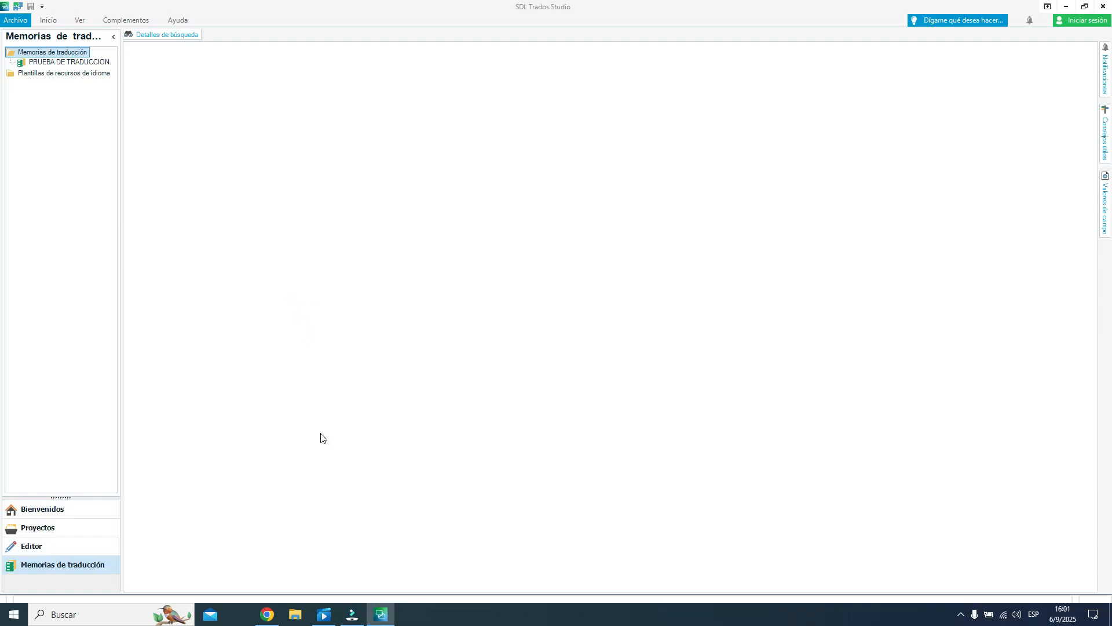
- Switch to File Explorer and open the TB_THE GUARDIAN termbase from the TRADOS VIDEOCLASE folder on drive C: in MultiTerm
click(295, 618)
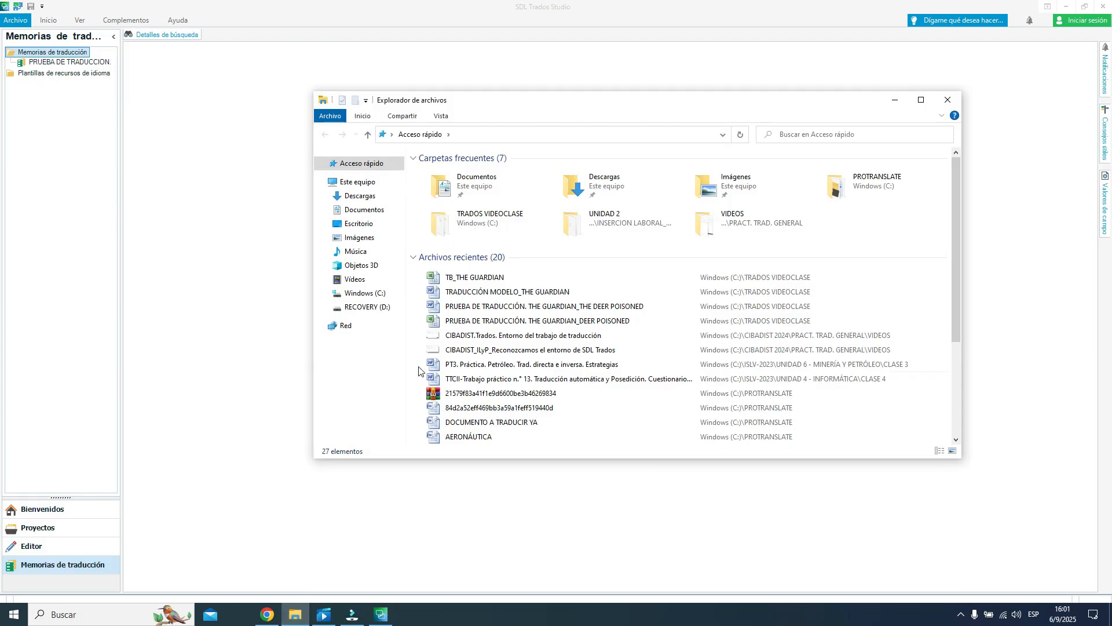
click(380, 294)
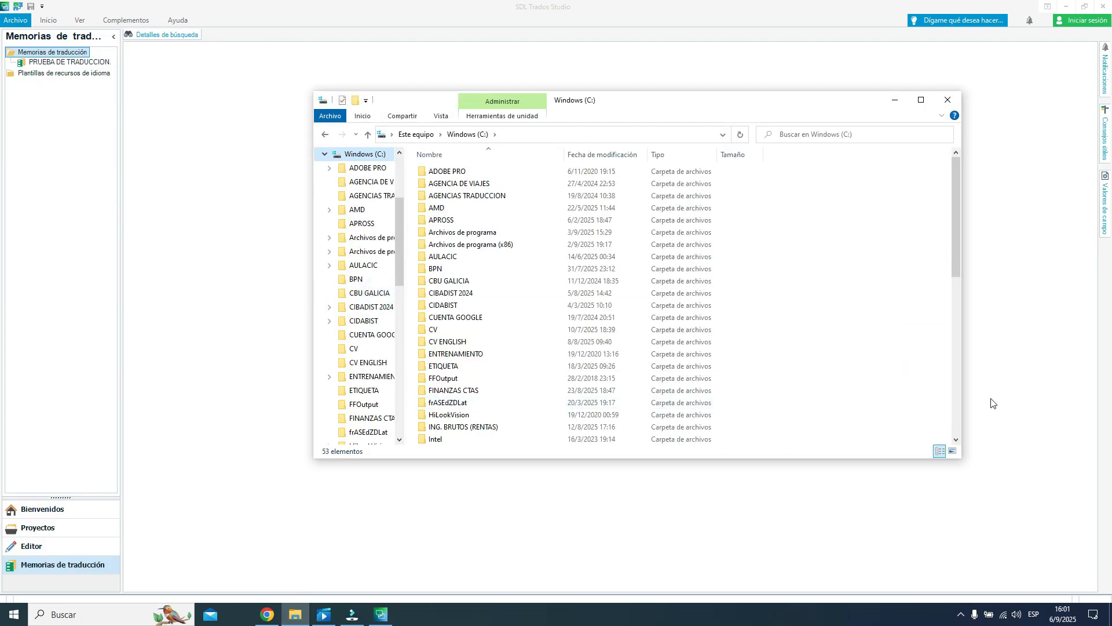
click(958, 403)
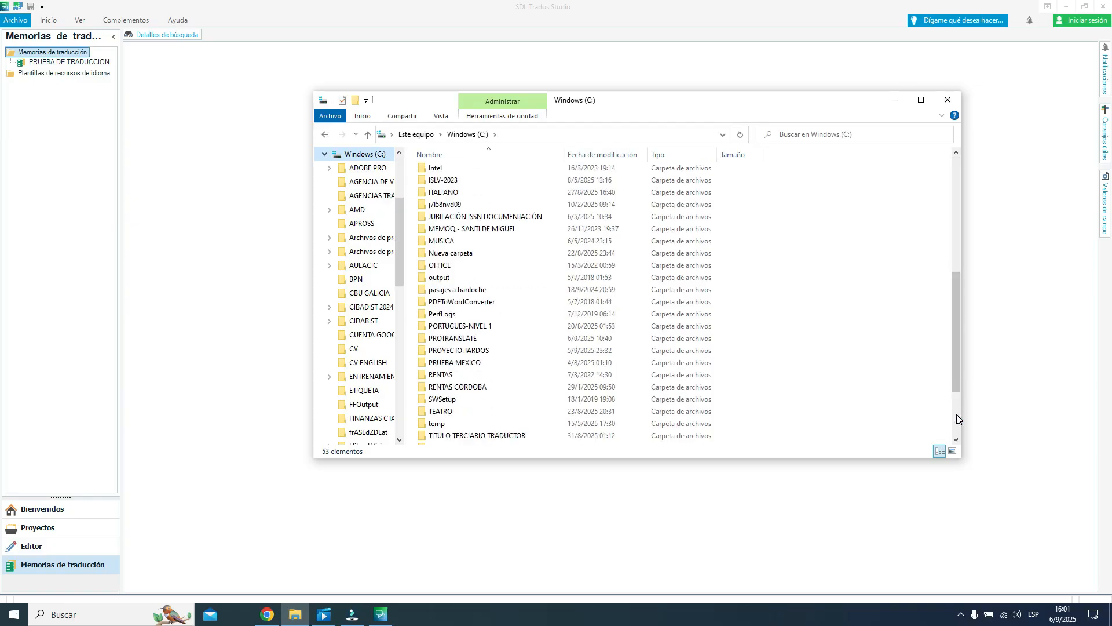
click(957, 418)
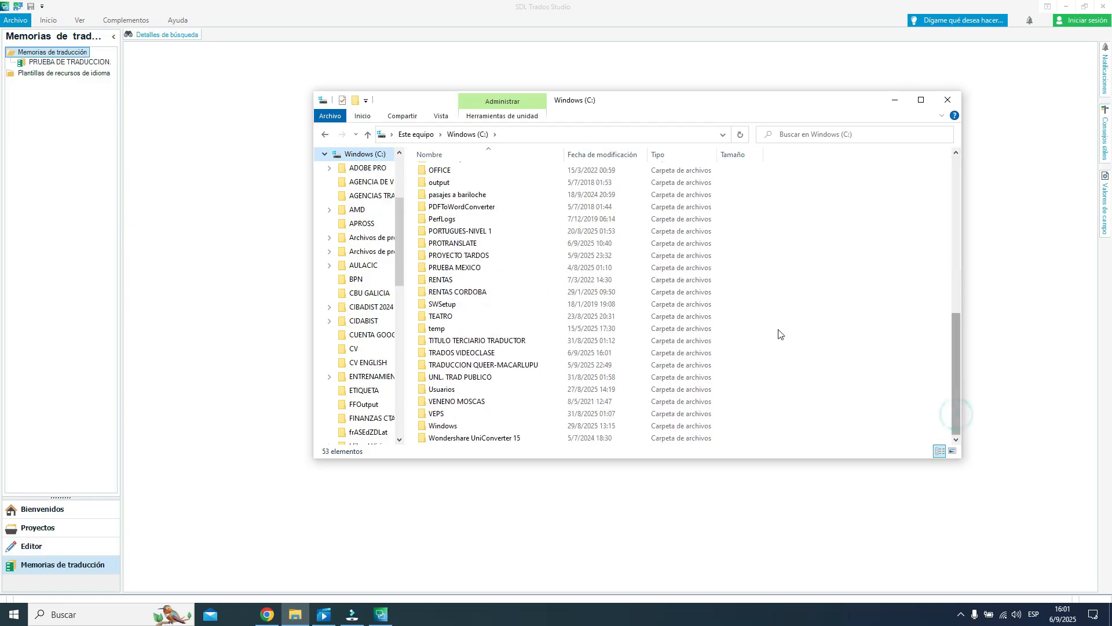
double_click(478, 354)
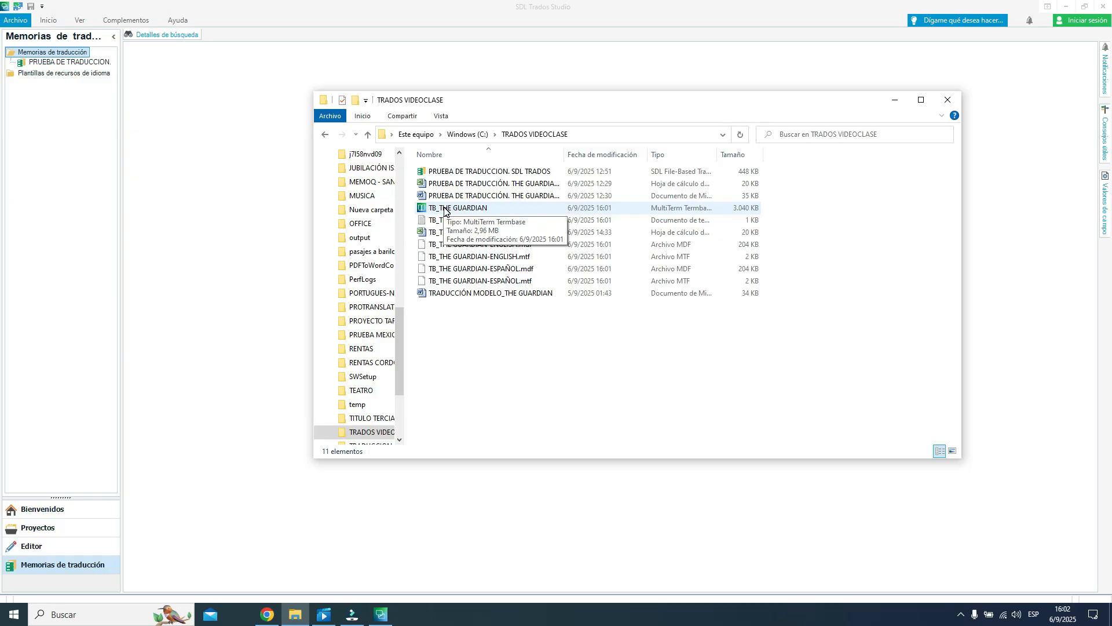
double_click(445, 209)
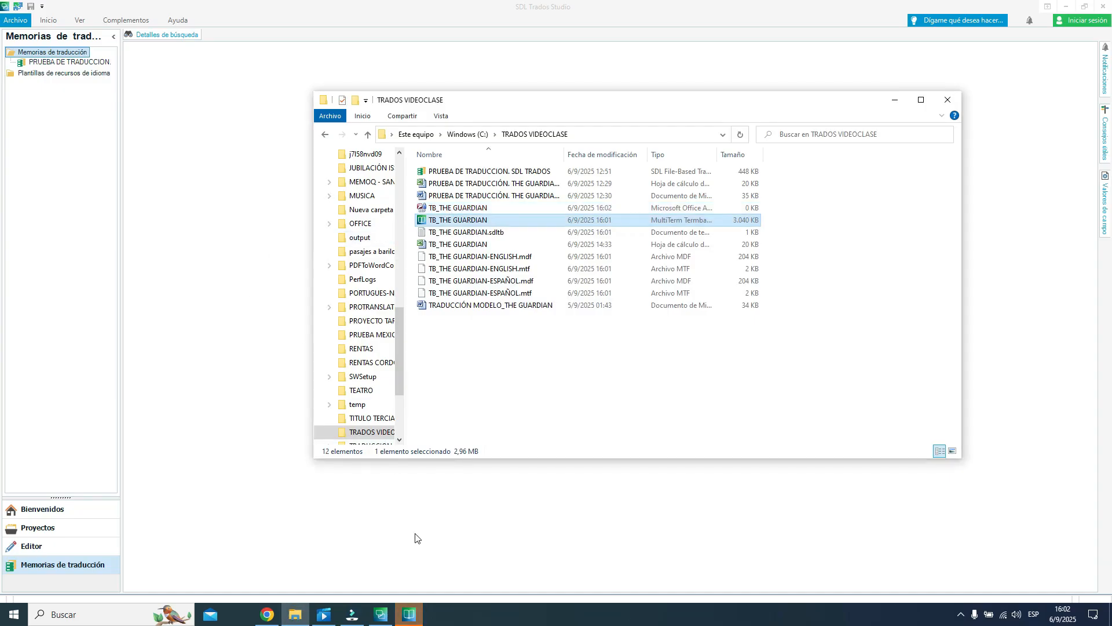
click(413, 619)
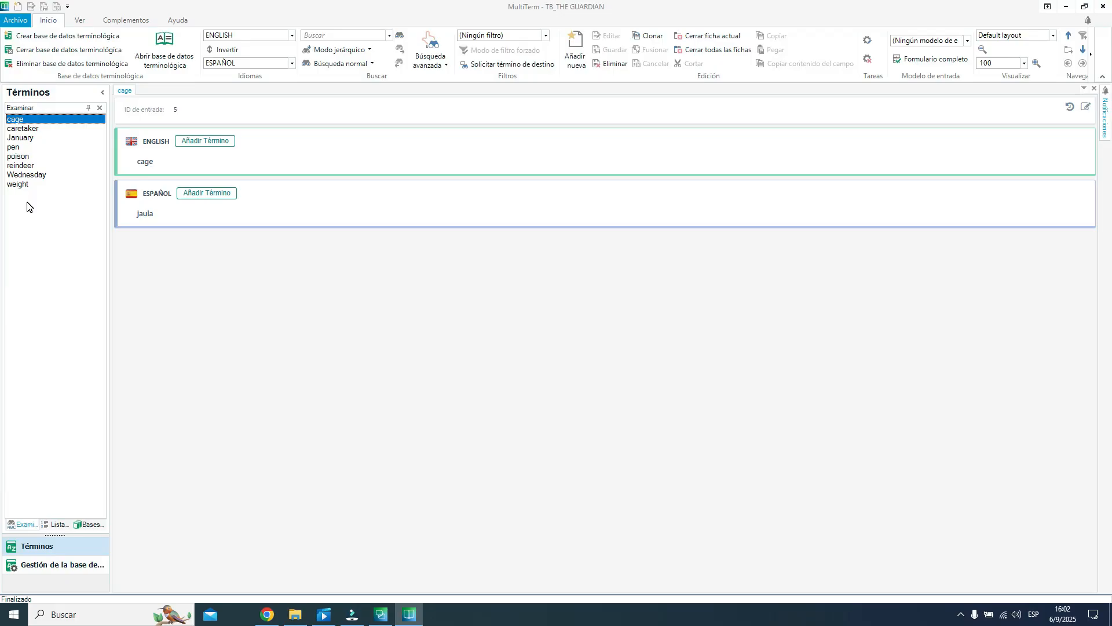
- Examine the termbase entries one by one, comparing each English term with its Spanish equivalent
key(Down)
key(Down)
key(Down)
key(Down)
key(Down)
key(Down)
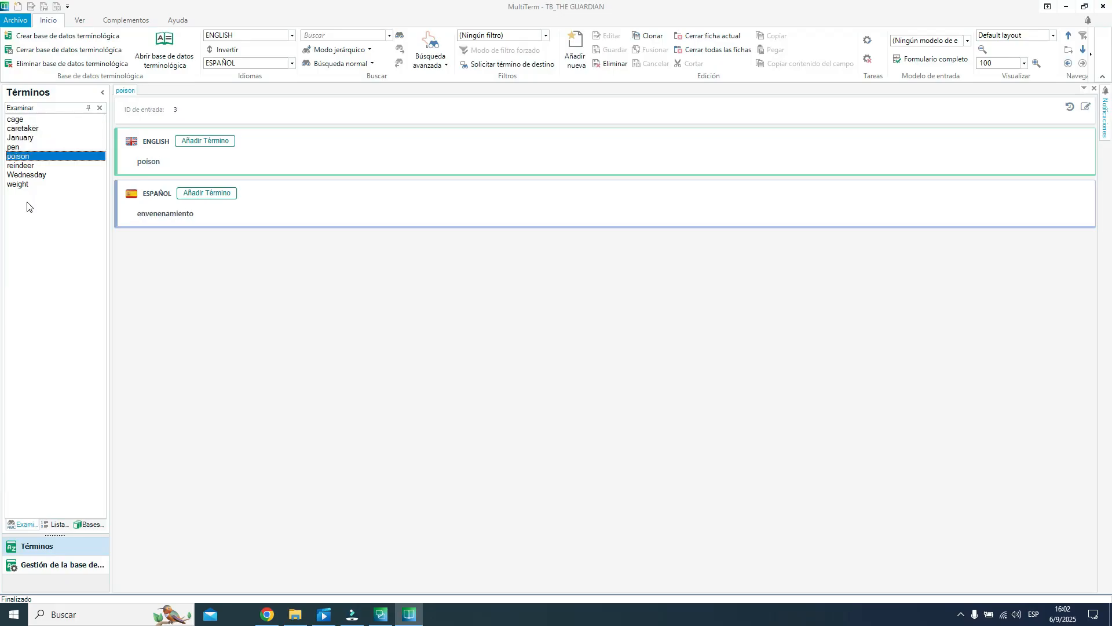
key(Down)
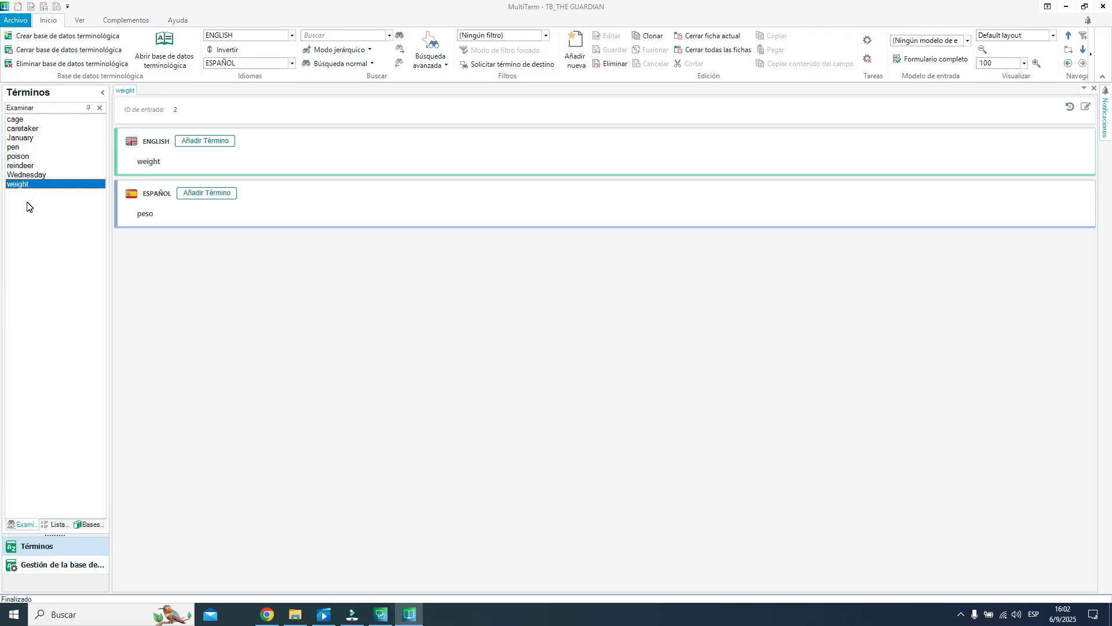
key(Up)
key(Up)
key(Up)
key(Up)
key(Up)
key(Up)
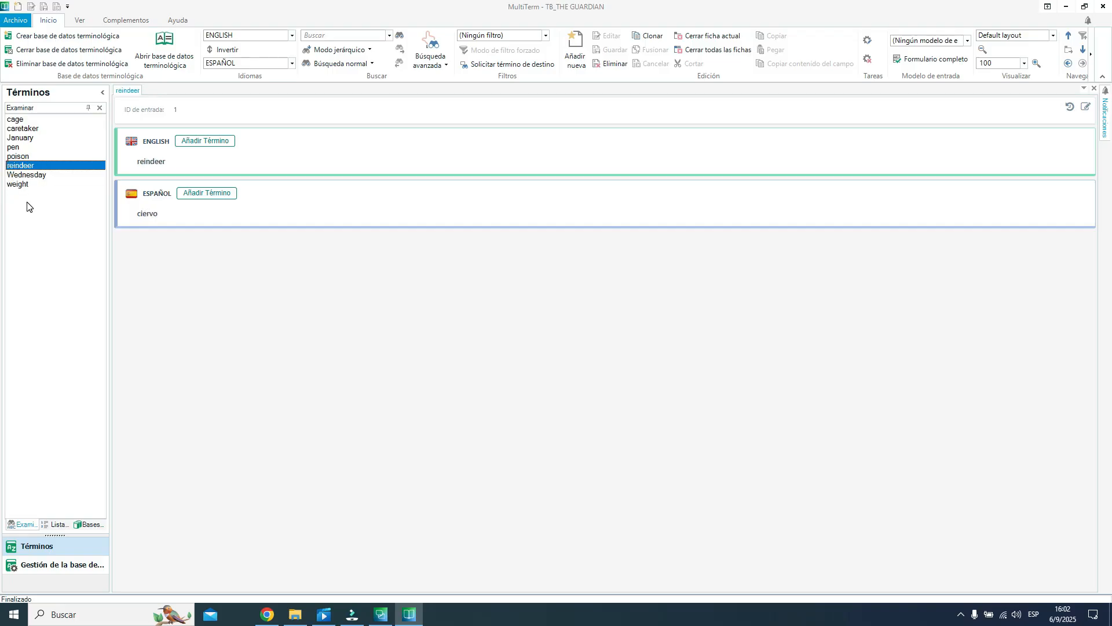
key(Up)
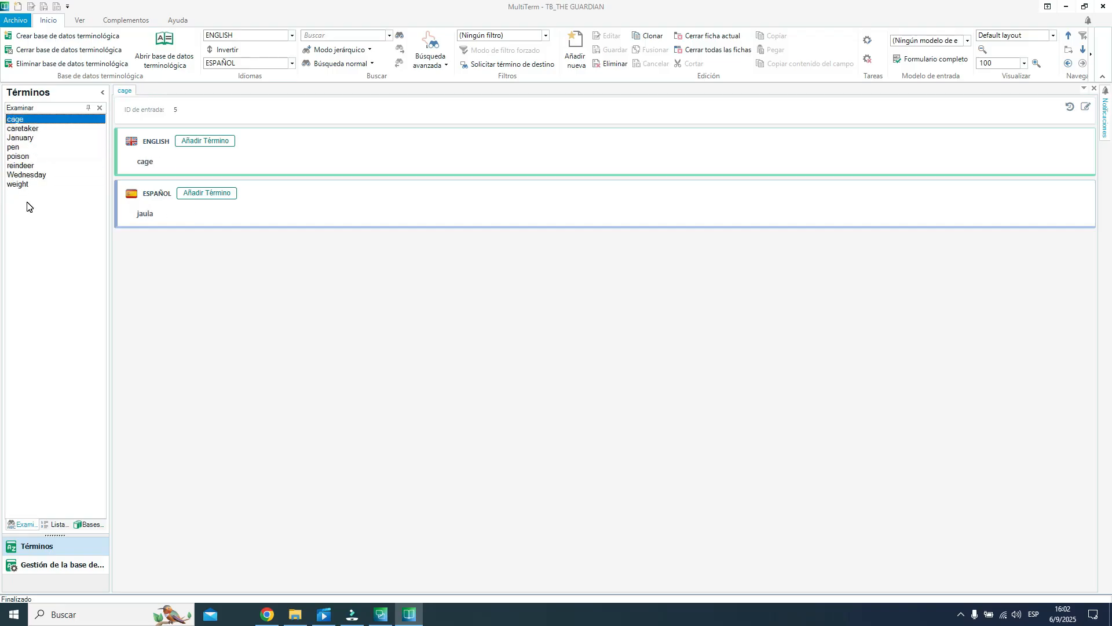
key(Down)
key(Down)
key(Down)
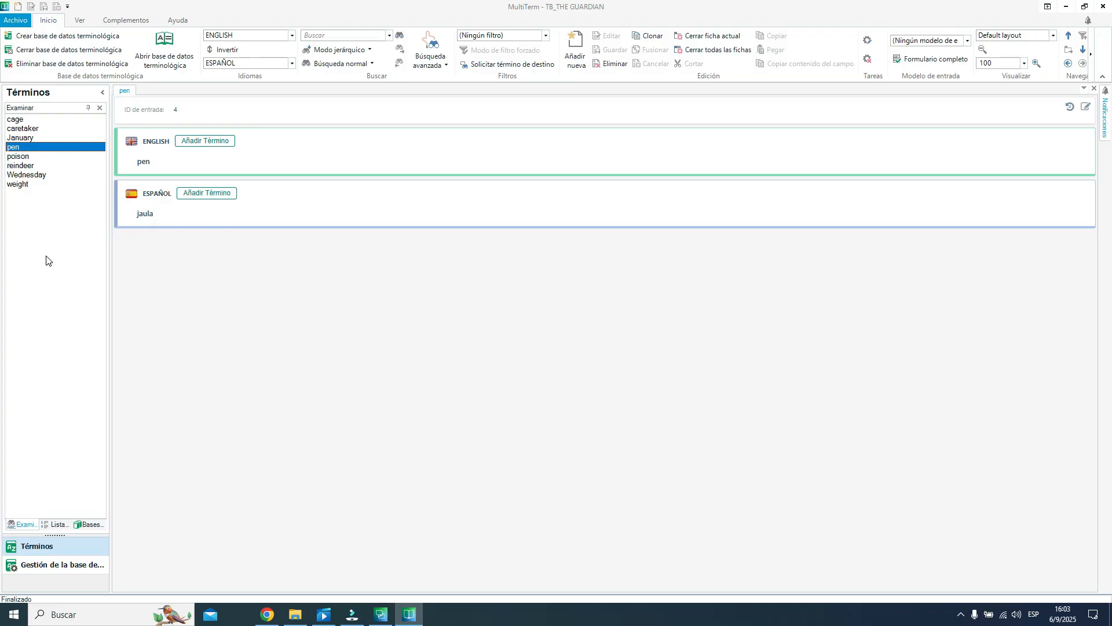
key(Down)
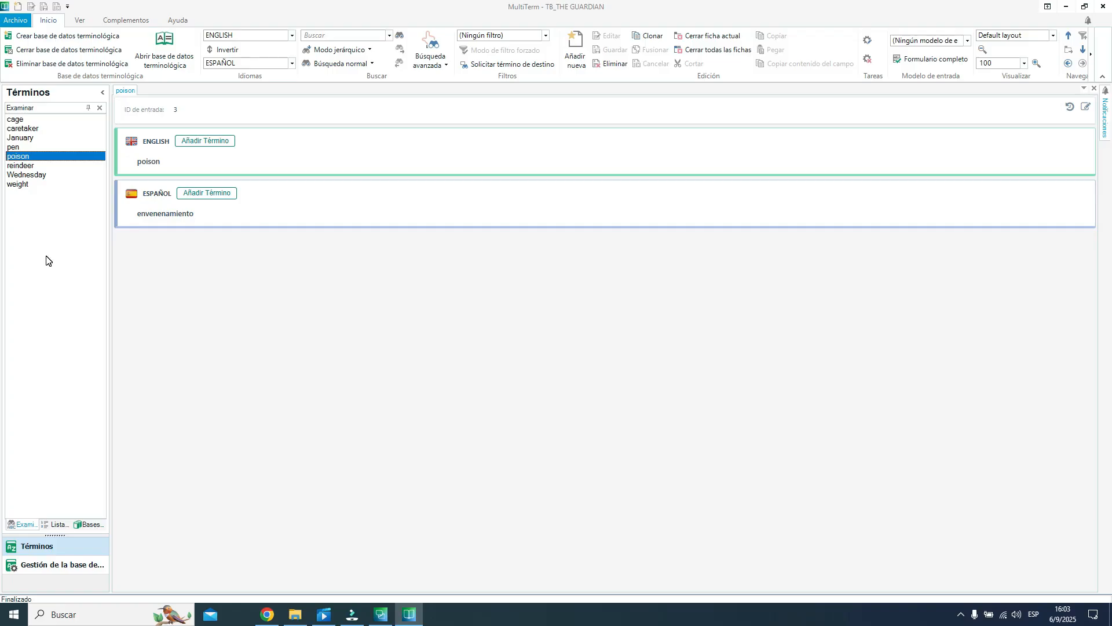
- Review the reindeer entry's Spanish equivalent and go back through the termbase to the cage entry
key(Down)
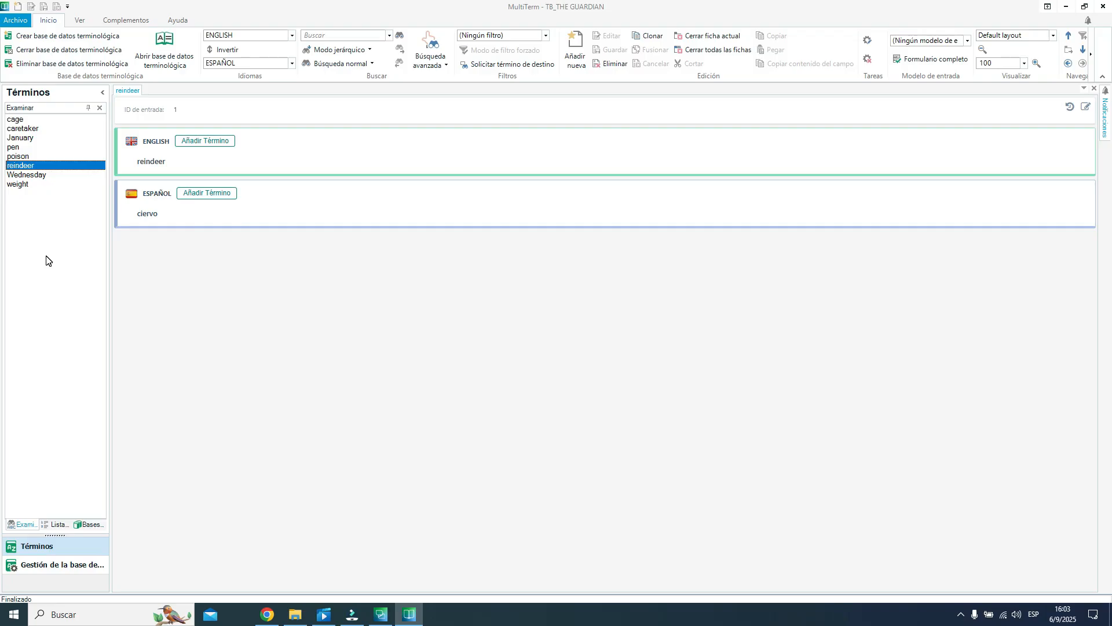
key(Up)
key(Up)
key(Up)
key(Up)
key(Up)
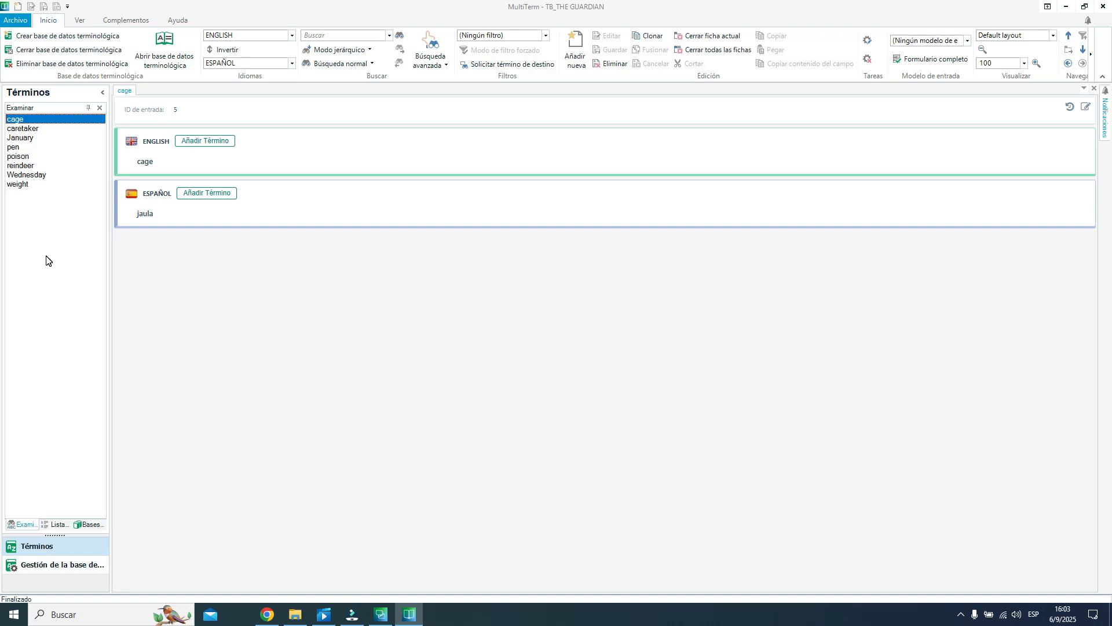
- Open the TB_THE GUARDIAN spreadsheet from the TRADOS VIDEOCLASE folder in Excel and compare its glossary with the MultiTerm entries from cage to weight
click(296, 616)
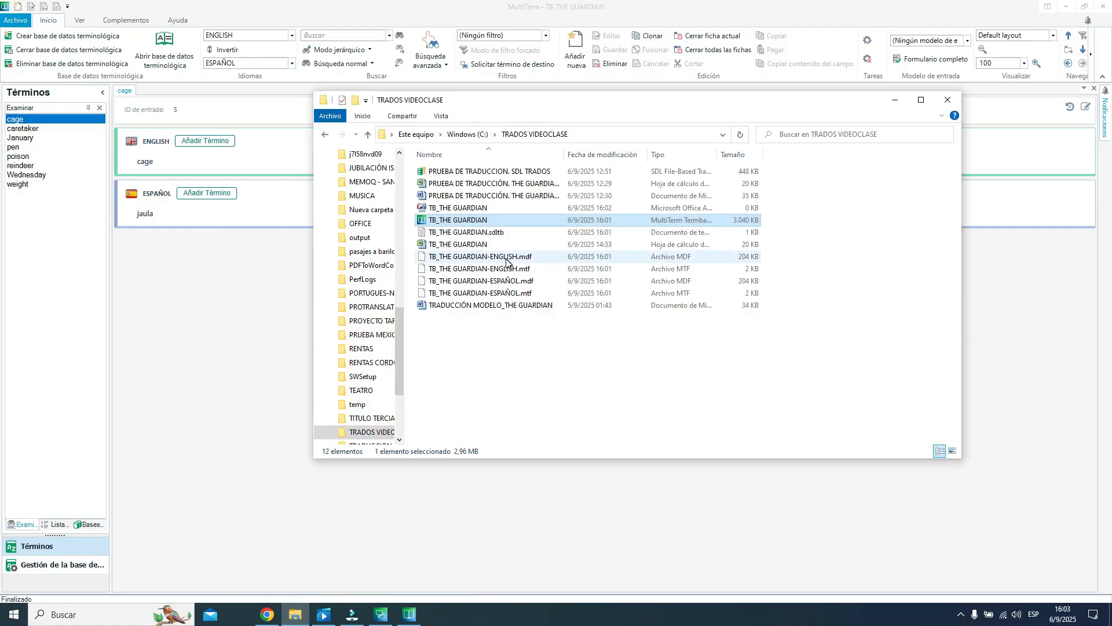
double_click(481, 246)
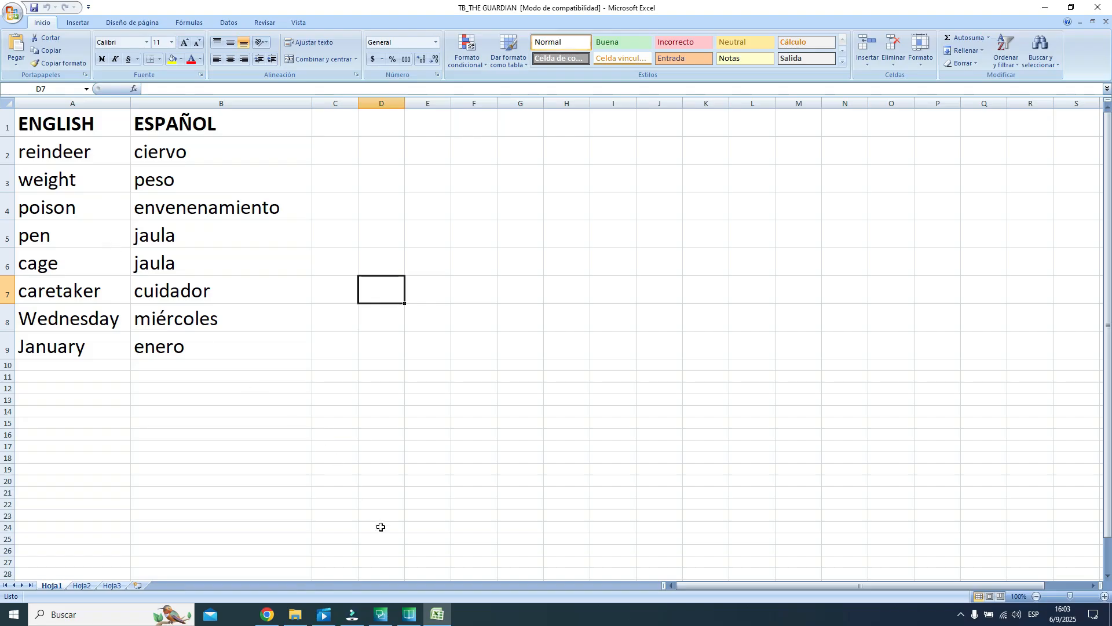
click(414, 620)
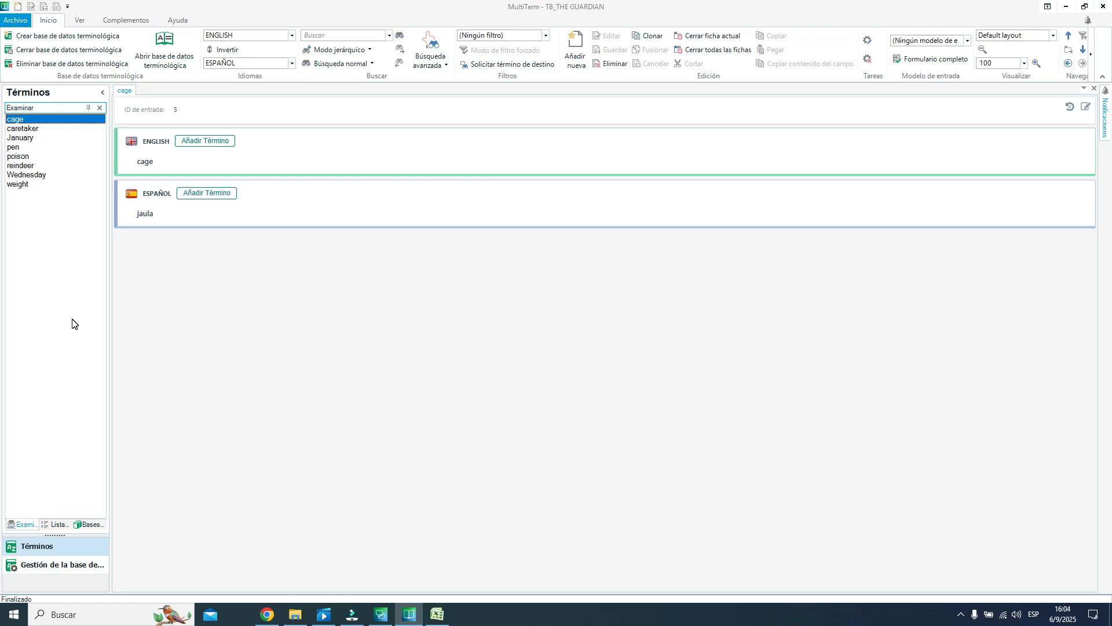
key(Down)
key(Down)
key(Down)
key(Down)
key(Down)
key(Down)
key(Down)
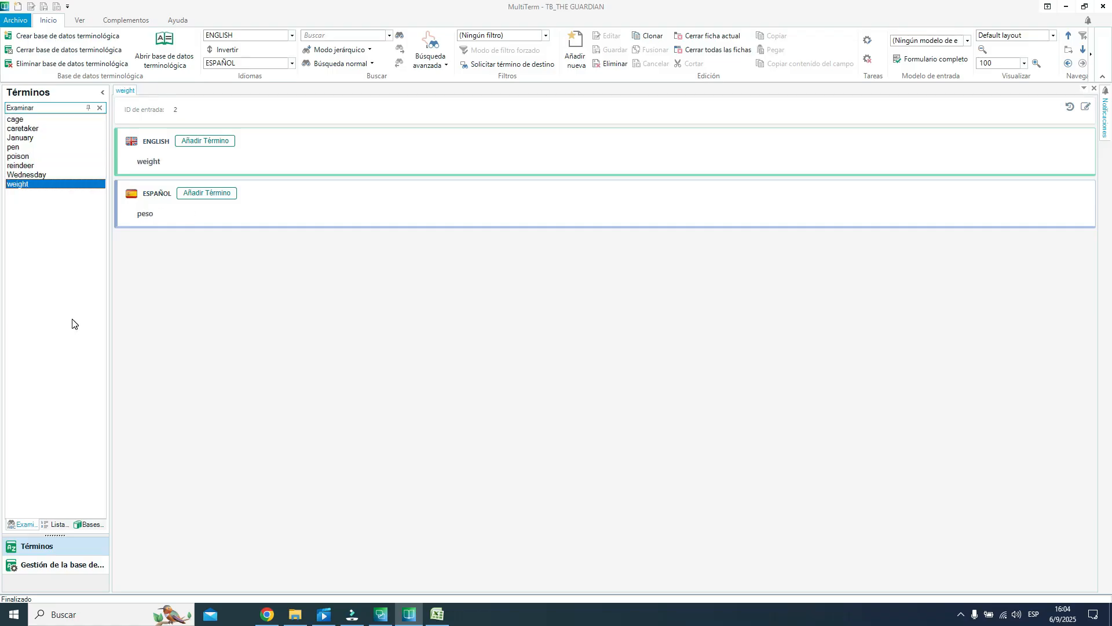
click(440, 616)
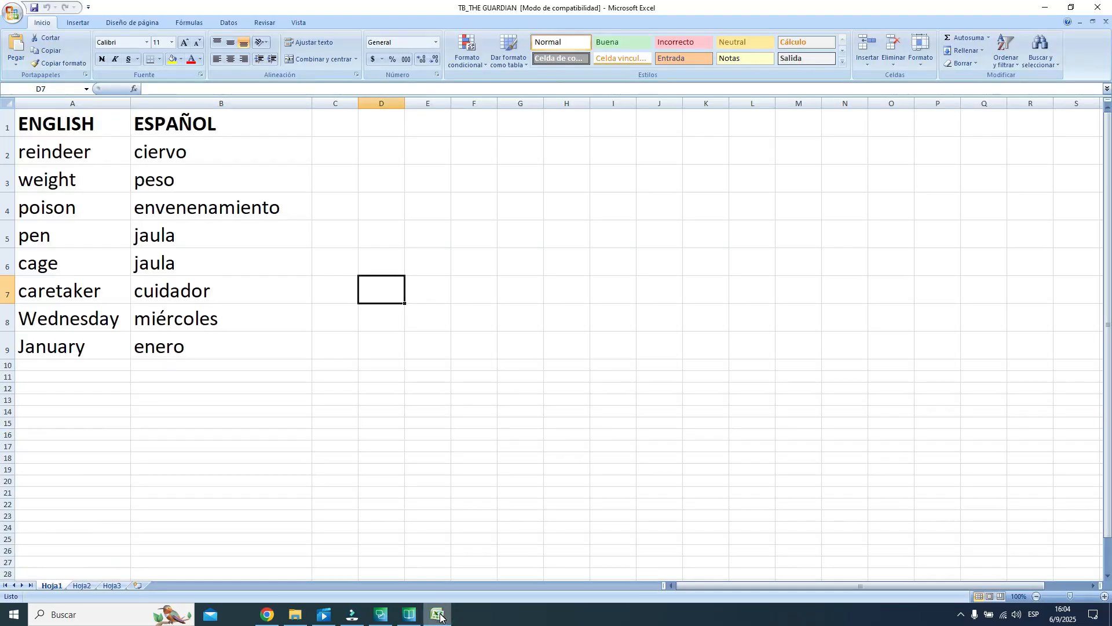
click(439, 617)
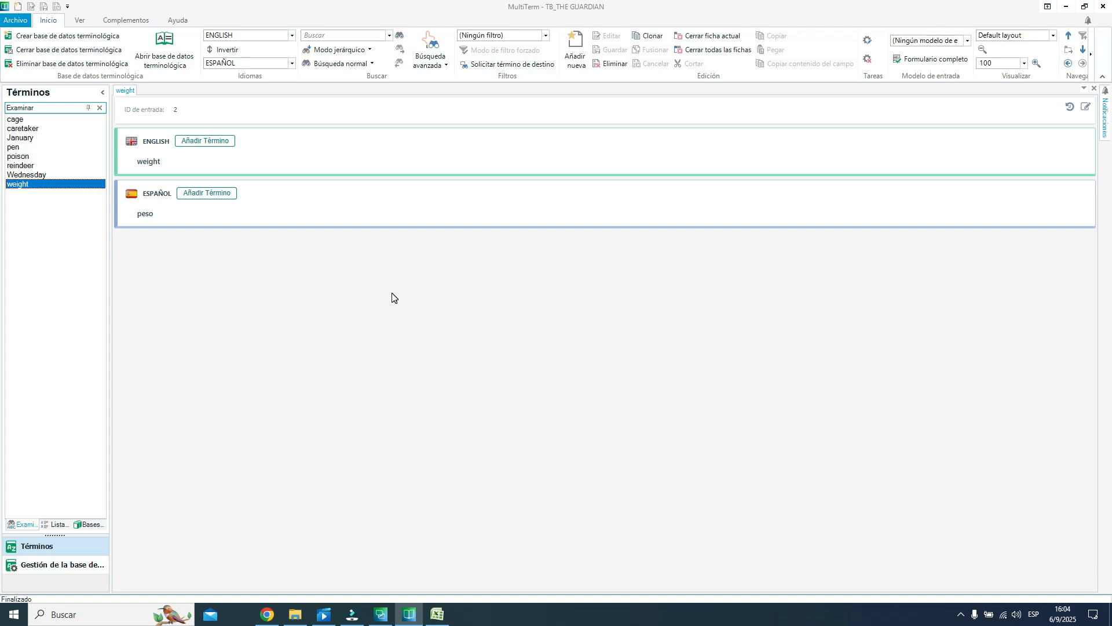
- Add "usar solo como sustantivo" as a second Spanish term in the weight entry and save it
click(230, 195)
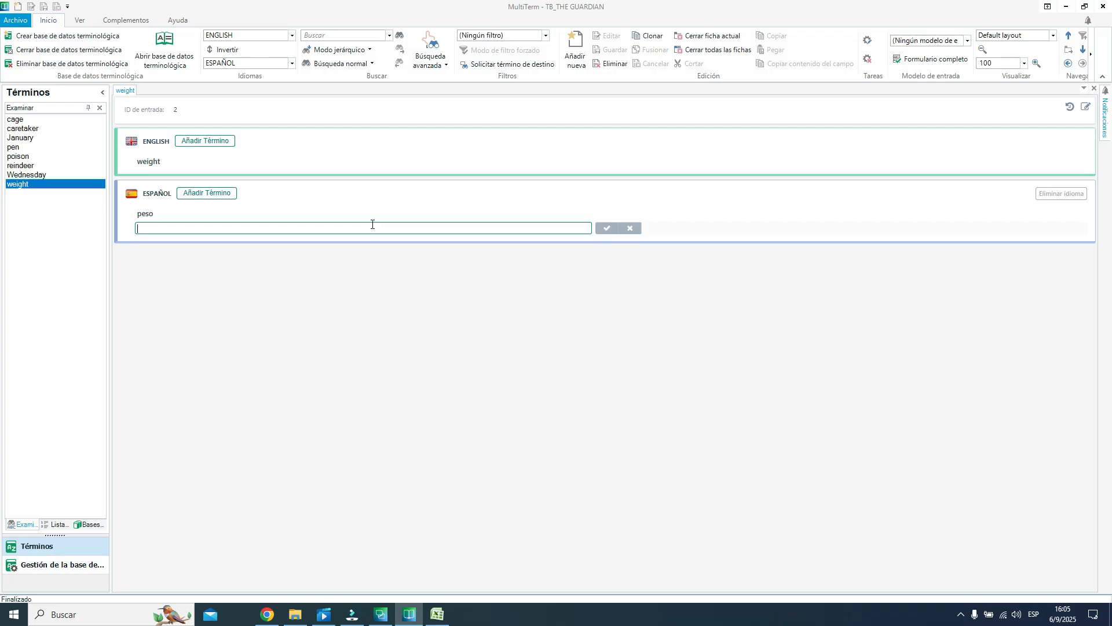
text(ar solo compo sustantivo)
click(608, 230)
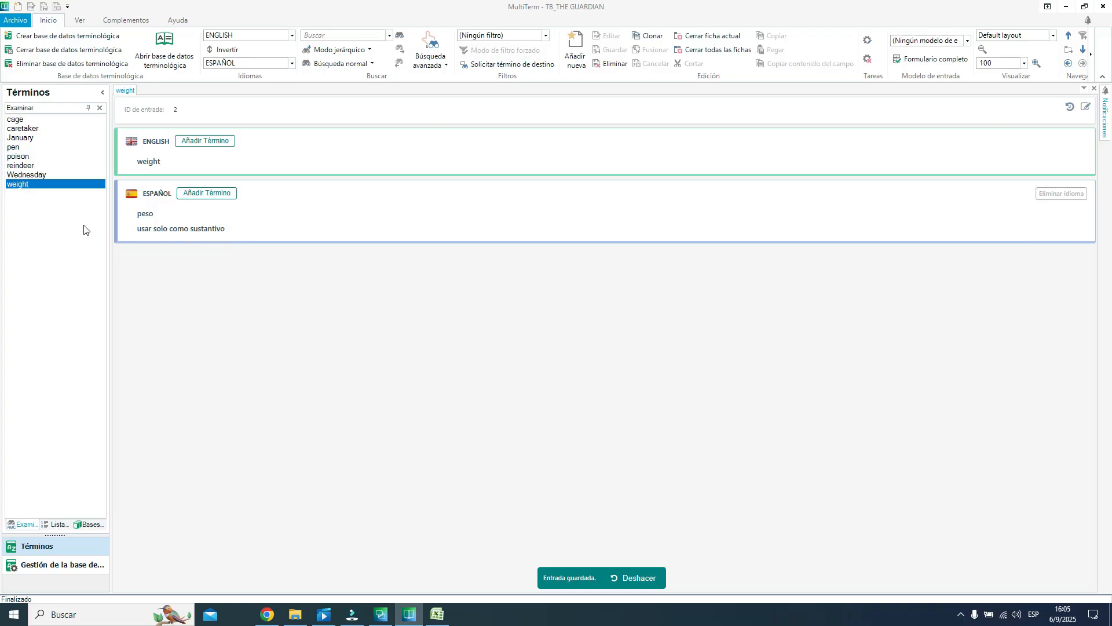
- Review the termbase entries from poison through Wednesday with their Spanish equivalents
click(53, 156)
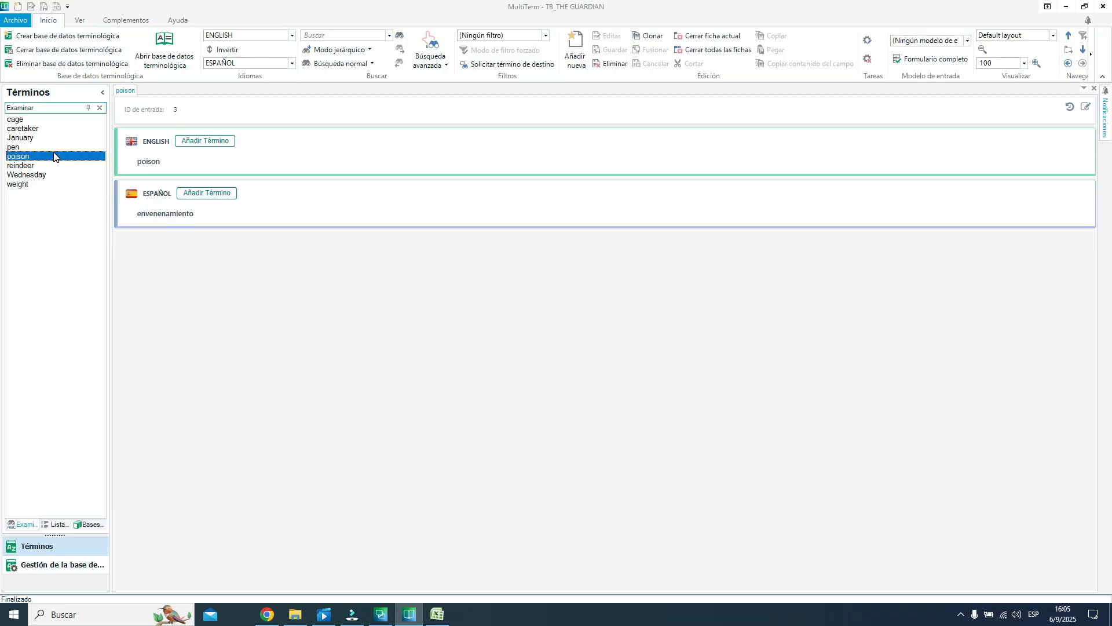
key(Down)
key(Down)
key(Down)
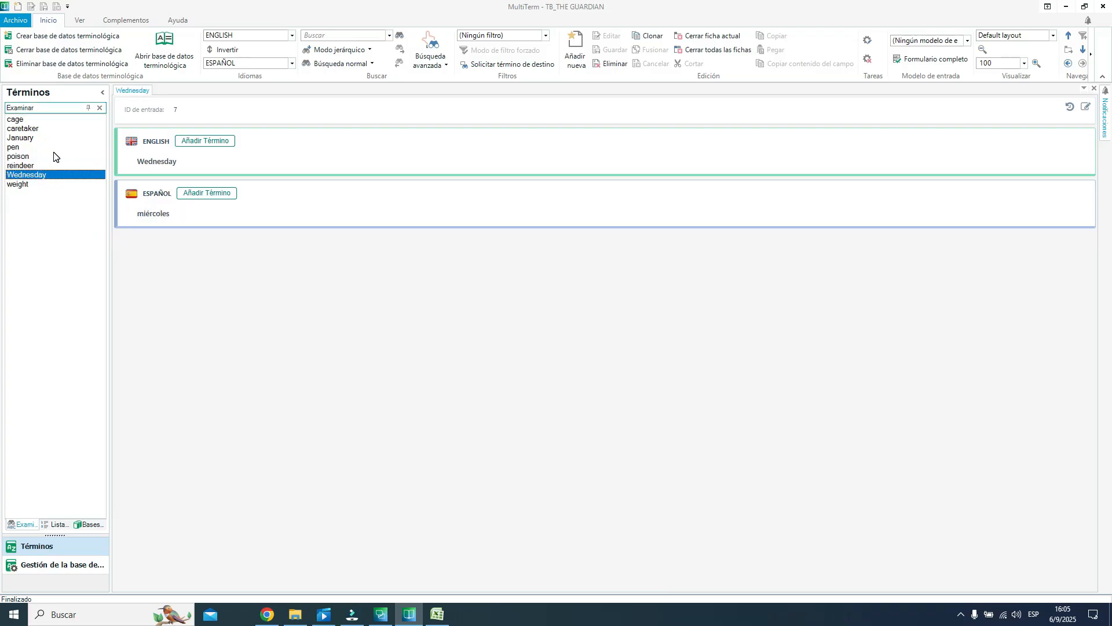